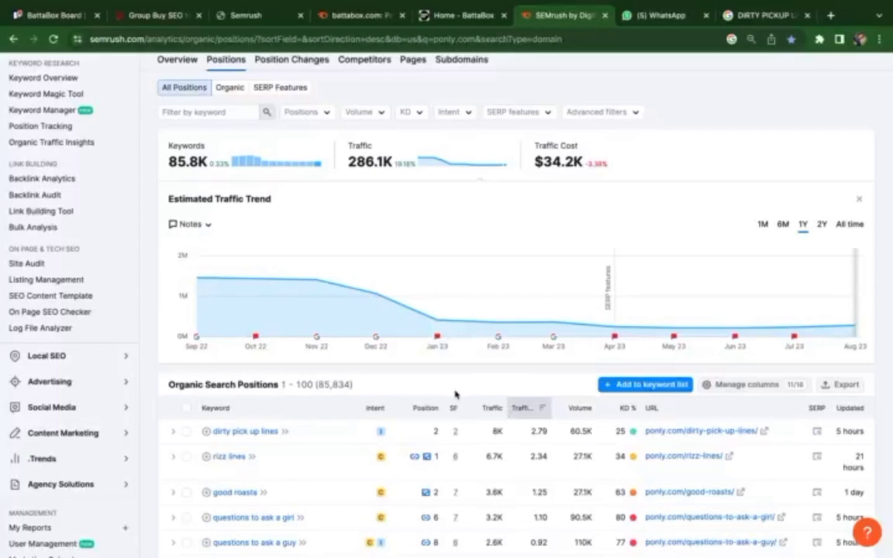
Examine ponly.com's one-year estimated traffic trend and the traffic, volume and keyword difficulty of its top organic keywords.
mouse_move(216, 256)
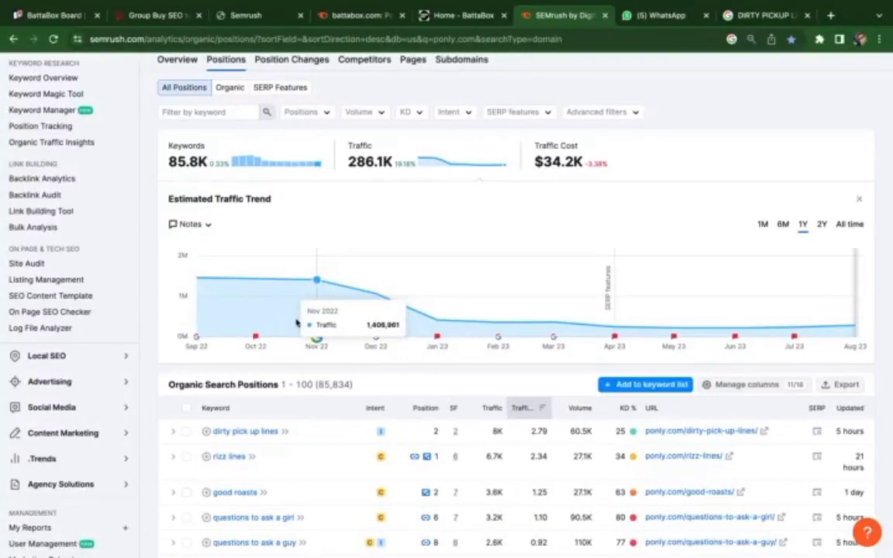
scroll(297, 322, "down", 1)
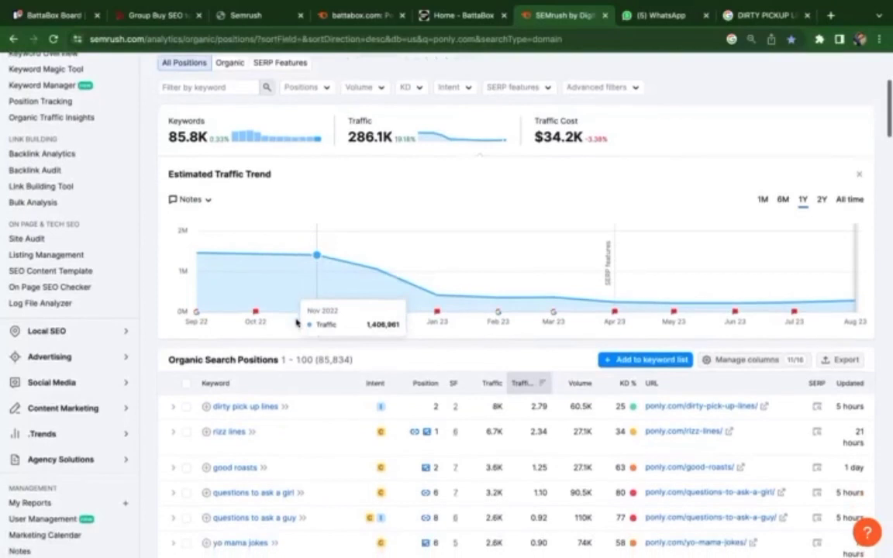
scroll(297, 323, "down", 1)
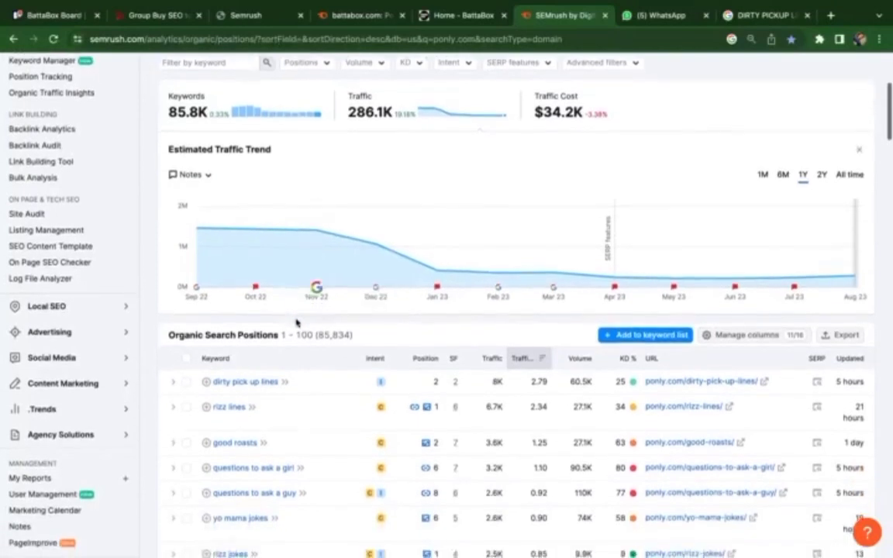
scroll(297, 323, "down", 3)
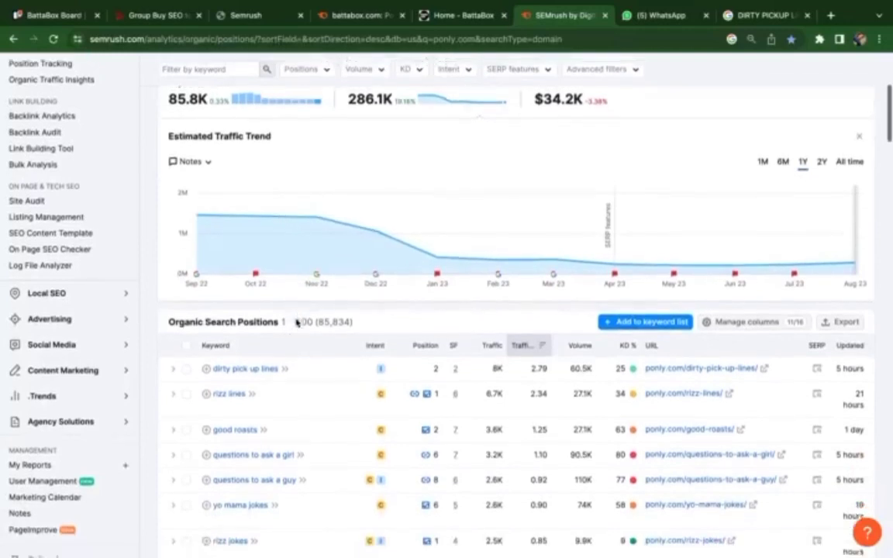
scroll(296, 322, "down", 2)
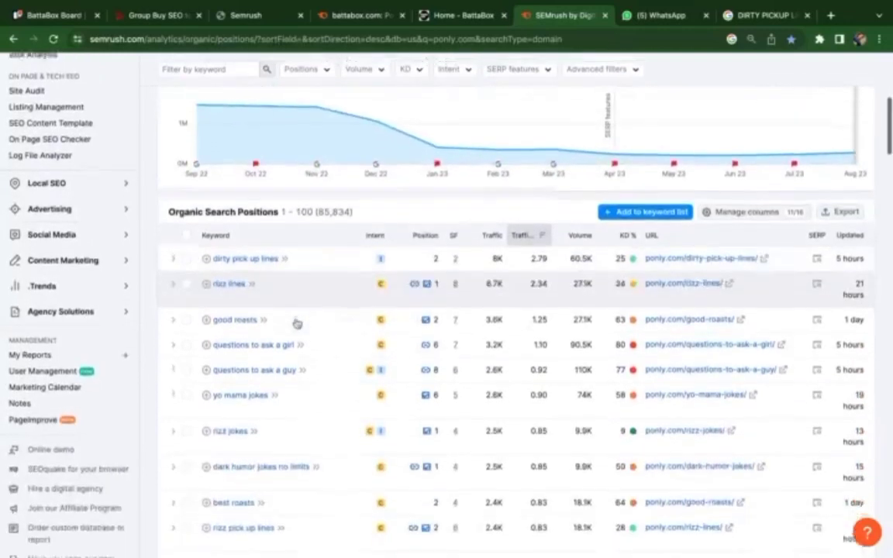
scroll(297, 323, "down", 2)
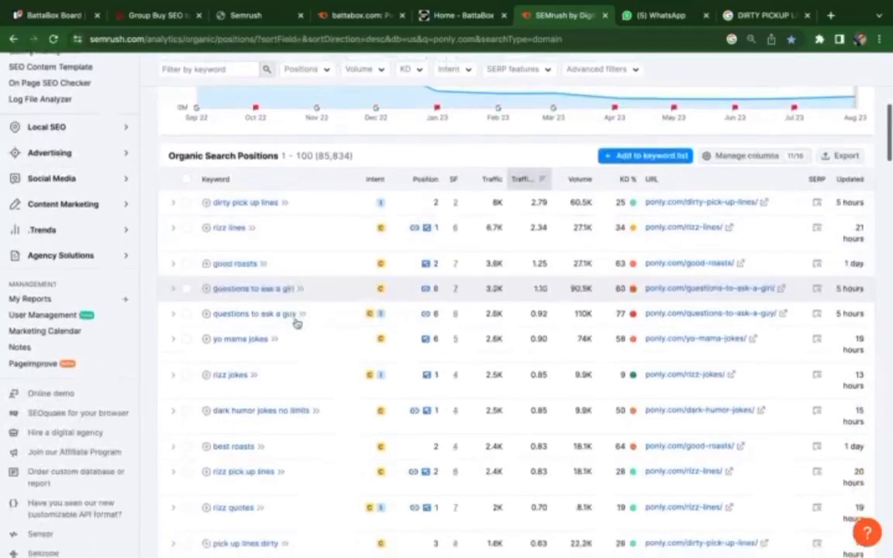
scroll(297, 322, "down", 1)
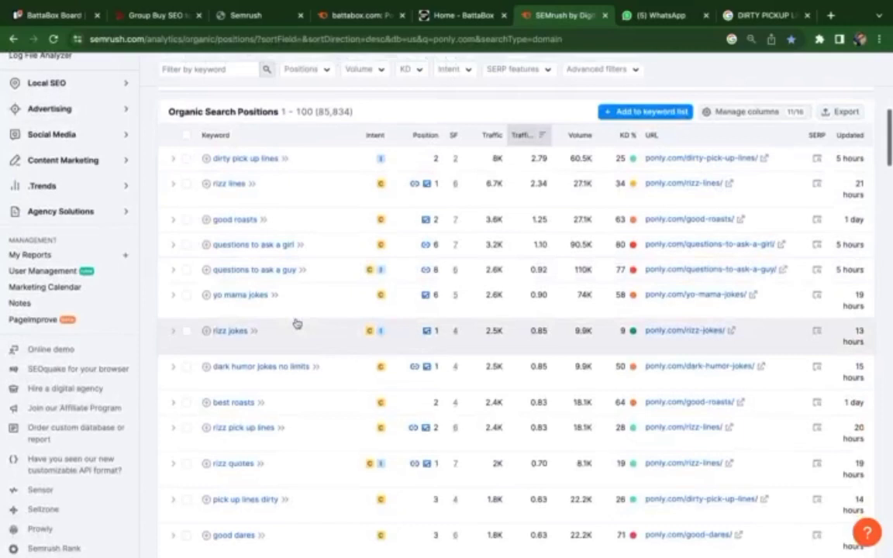
scroll(297, 322, "down", 1)
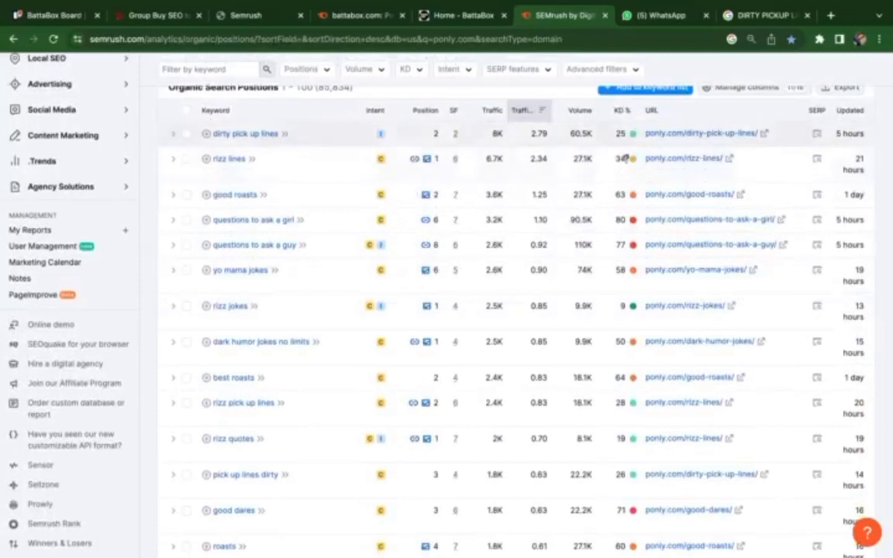
scroll(630, 204, "up", 1)
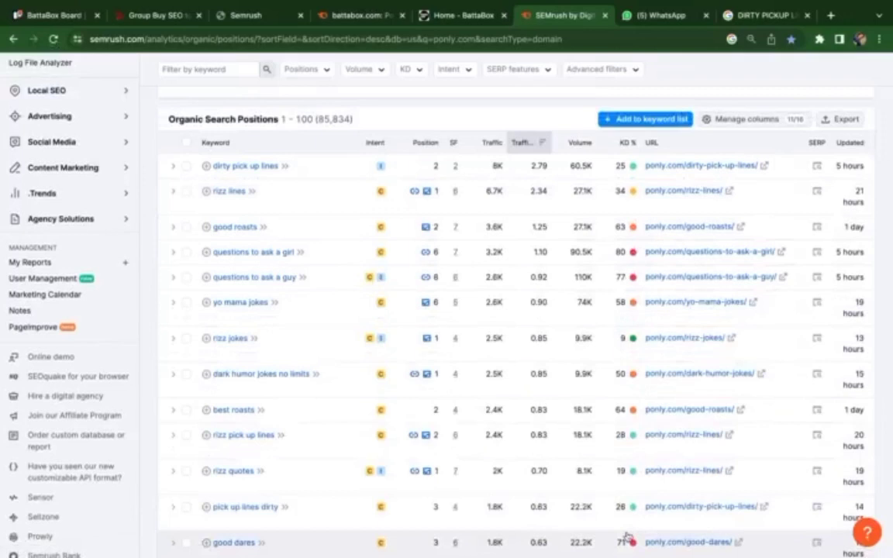
Review the volume and difficulty of ponly.com's organic keywords down to the Ranked URLs chart for "racing jokes".
scroll(628, 536, "down", 1)
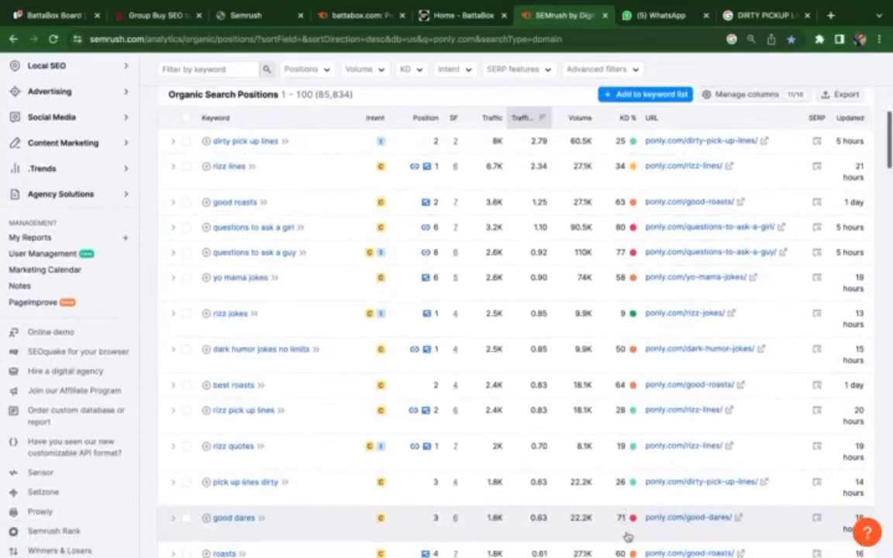
scroll(628, 536, "down", 2)
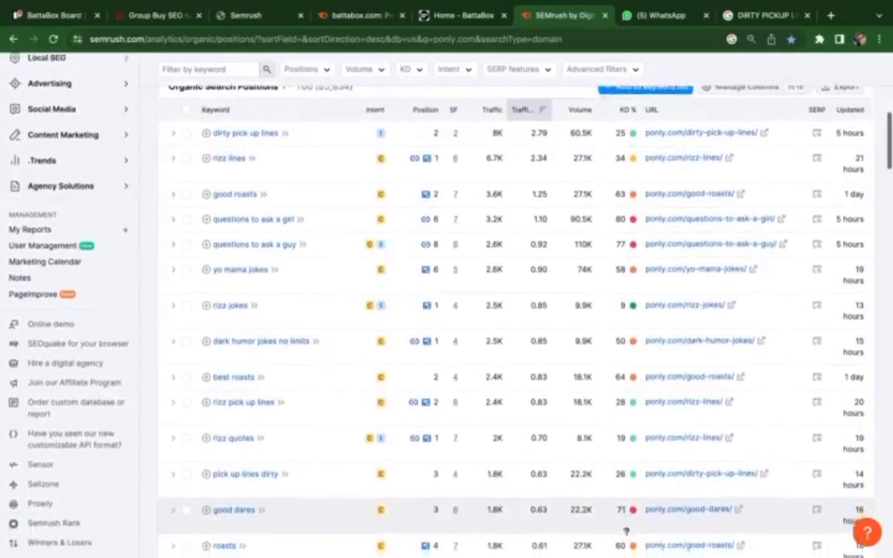
scroll(628, 536, "down", 2)
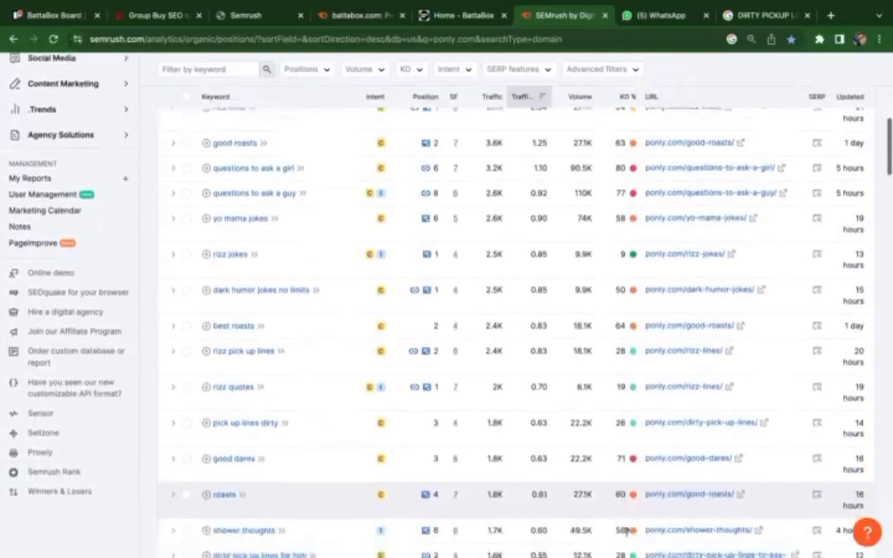
scroll(628, 536, "down", 3)
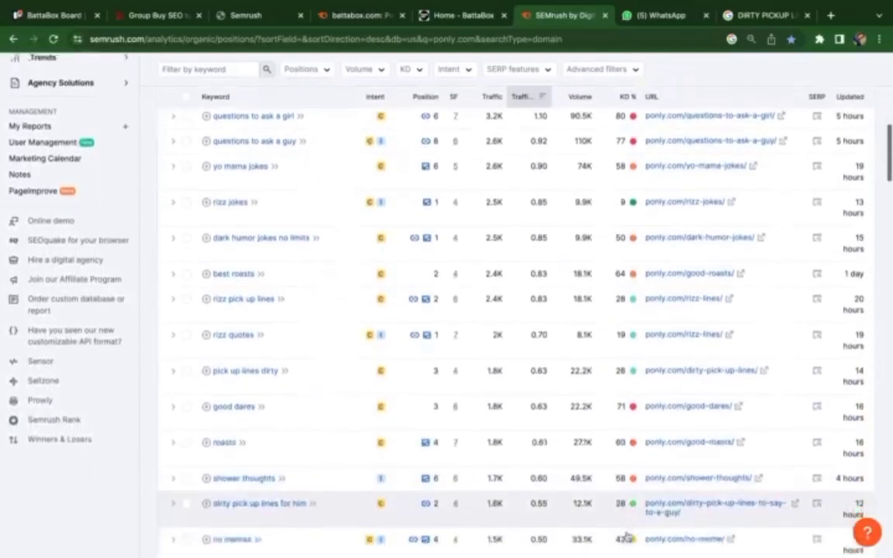
scroll(626, 527, "down", 3)
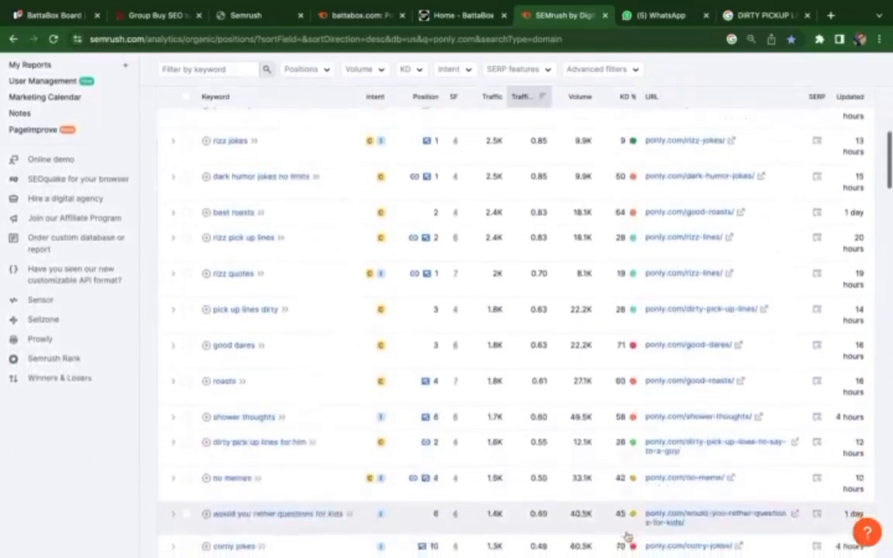
scroll(627, 535, "down", 3)
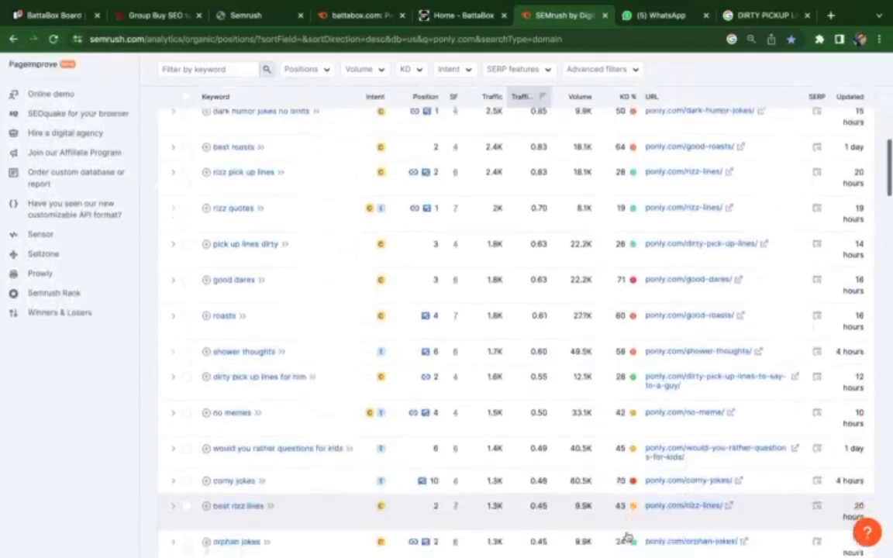
scroll(627, 537, "down", 3)
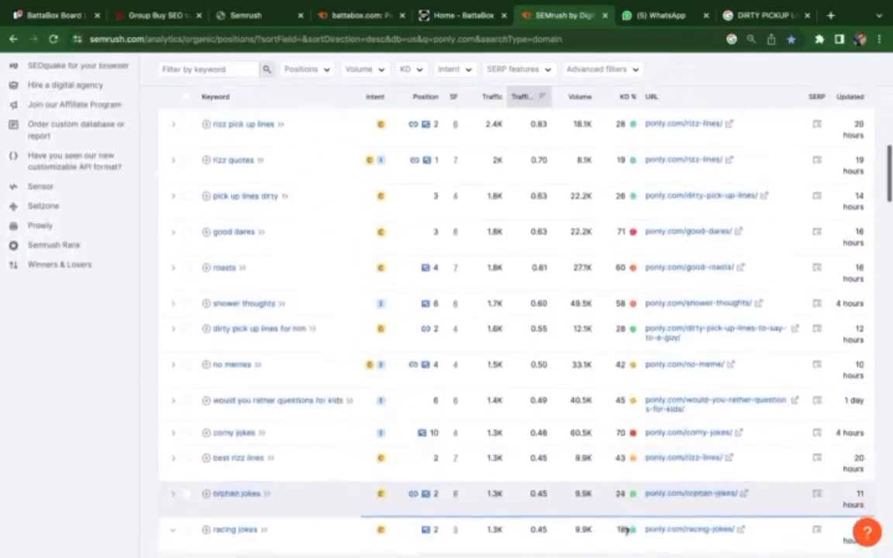
scroll(628, 537, "down", 5)
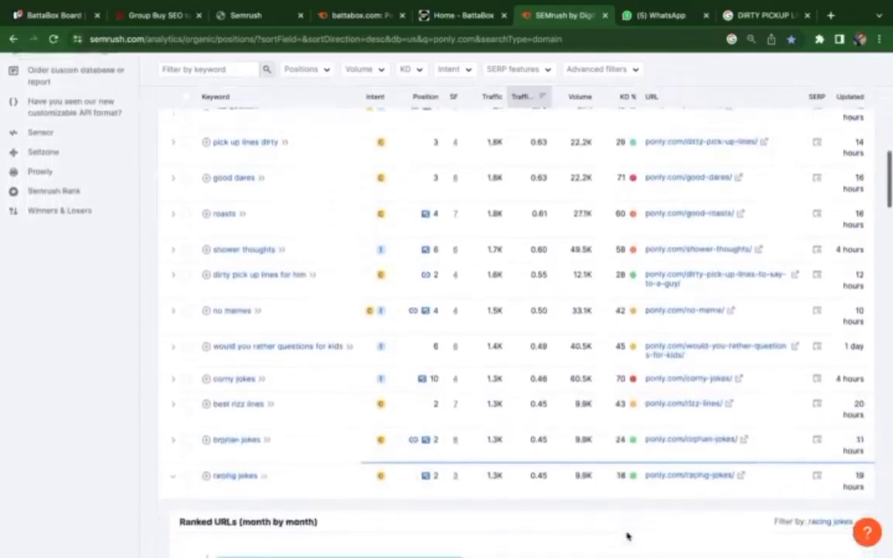
scroll(628, 536, "down", 4)
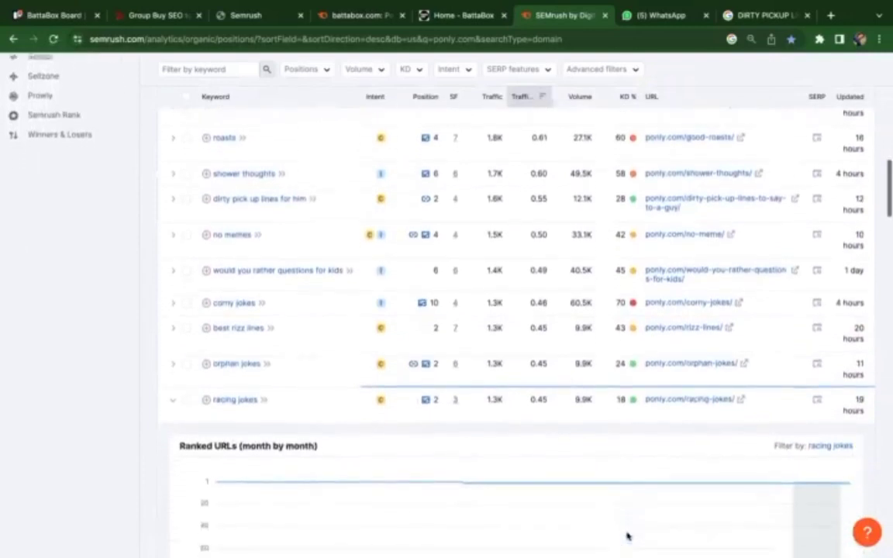
scroll(628, 536, "down", 4)
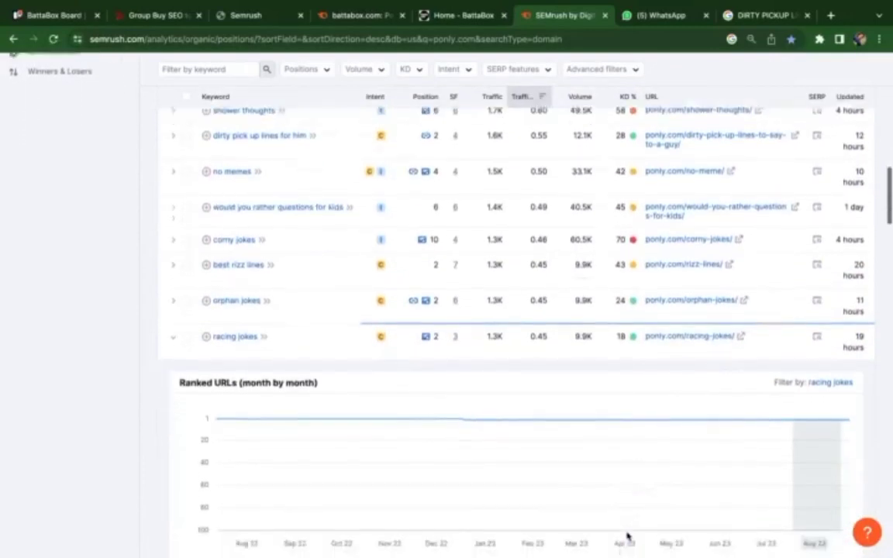
scroll(628, 536, "down", 1)
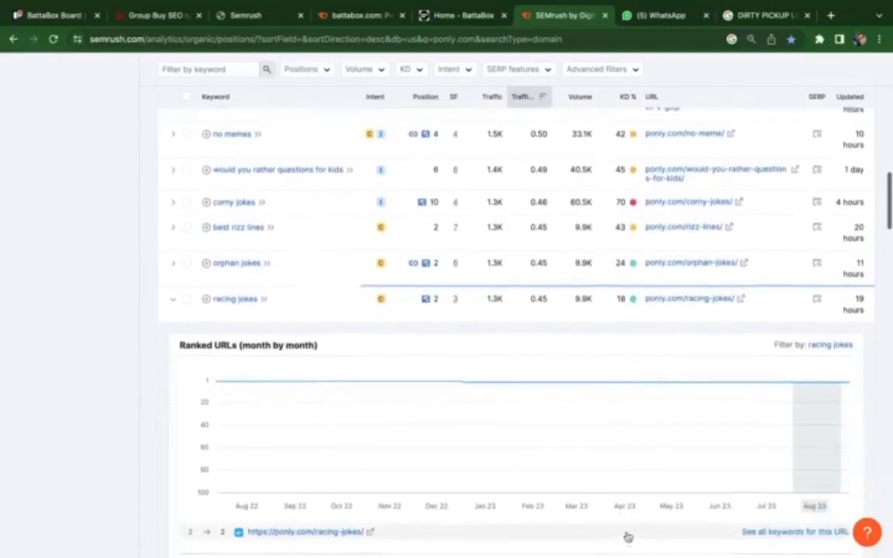
Look back over the organic keyword list from "racing jokes" up to the Estimated Traffic Trend chart.
scroll(627, 537, "up", 2)
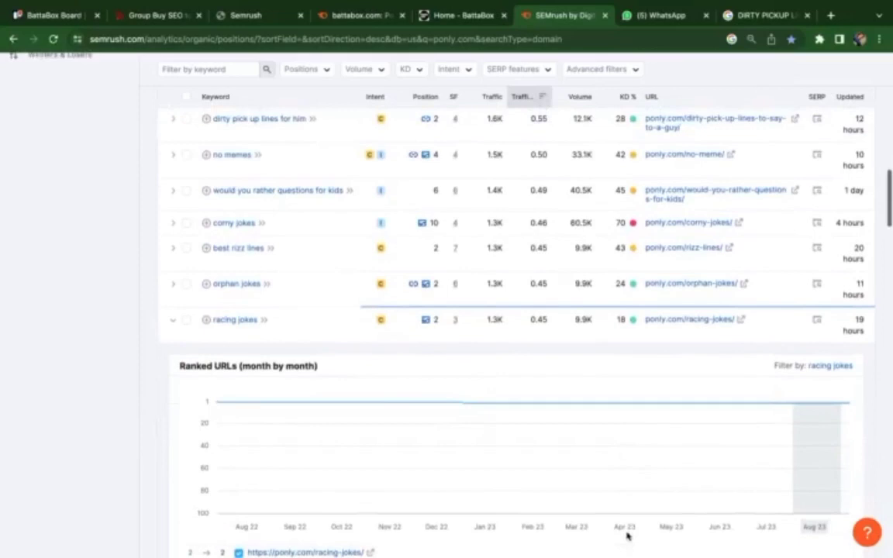
scroll(628, 536, "up", 3)
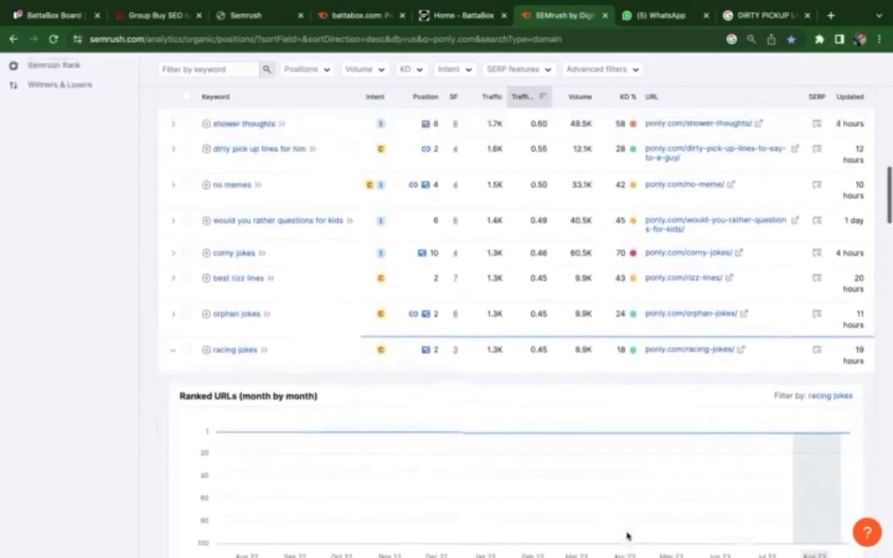
scroll(628, 536, "up", 4)
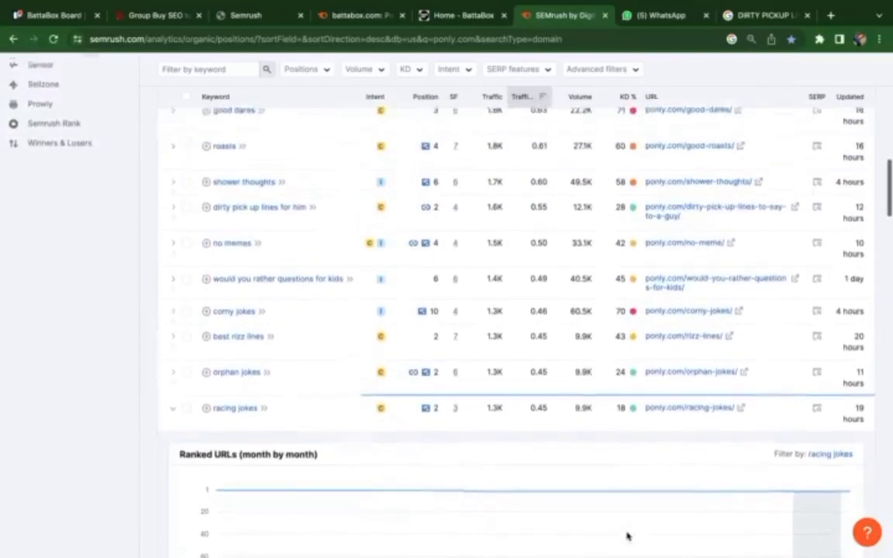
scroll(627, 537, "up", 4)
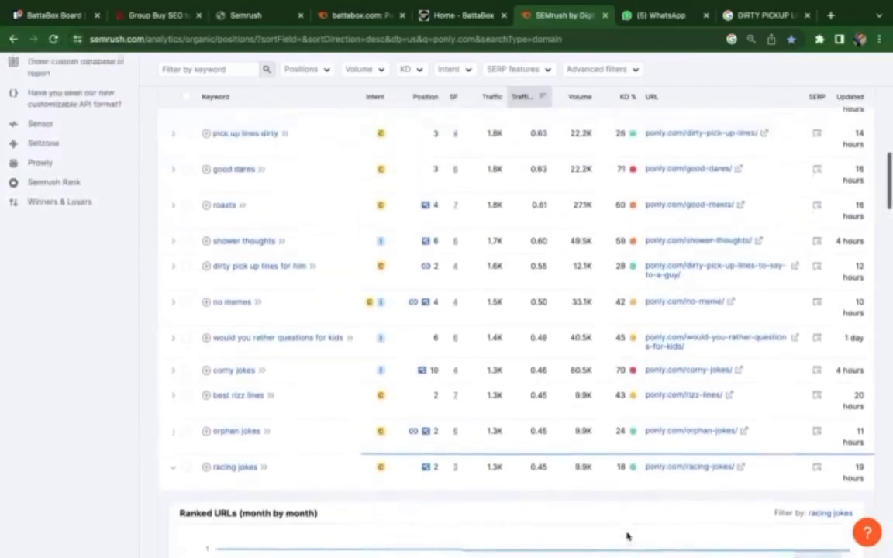
scroll(627, 536, "up", 4)
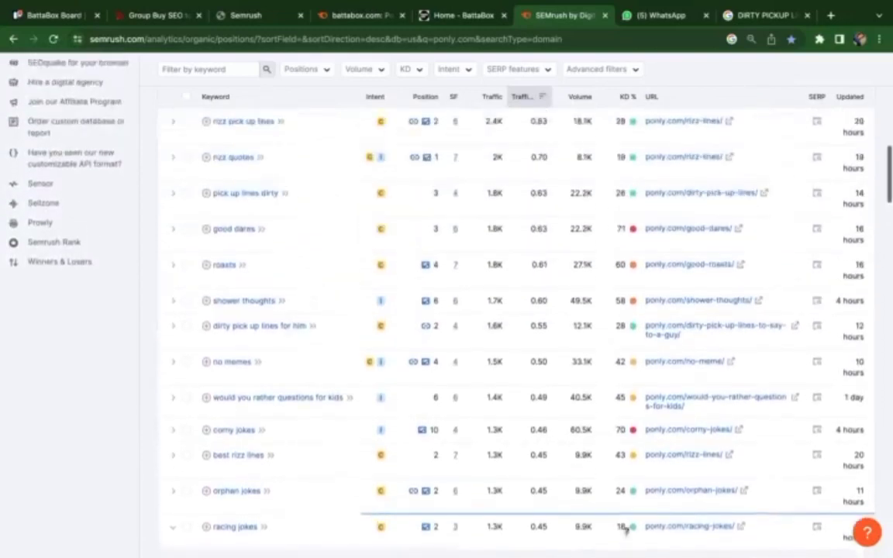
scroll(626, 533, "up", 4)
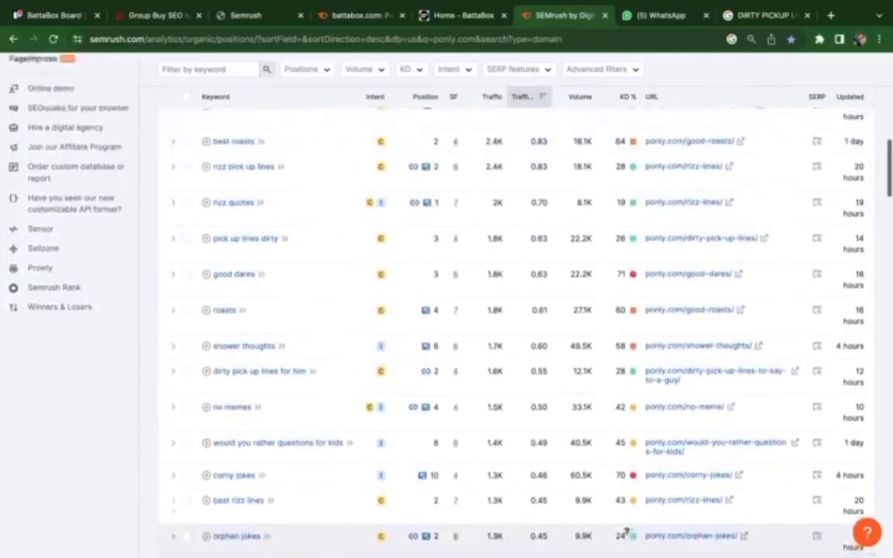
scroll(627, 531, "up", 4)
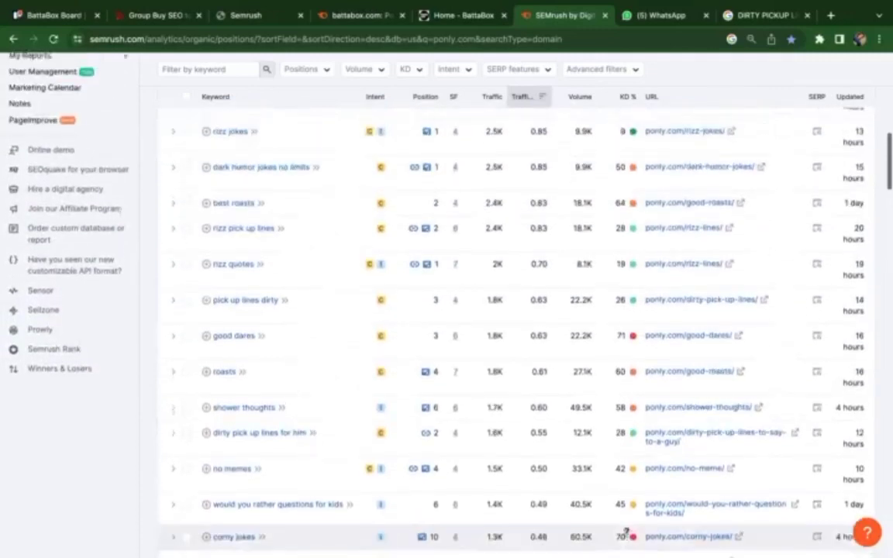
scroll(628, 536, "up", 5)
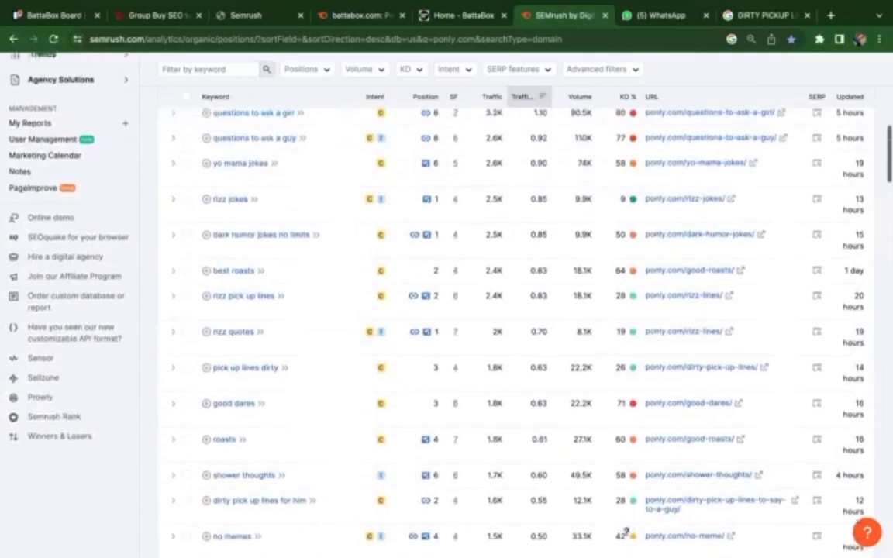
scroll(627, 532, "up", 4)
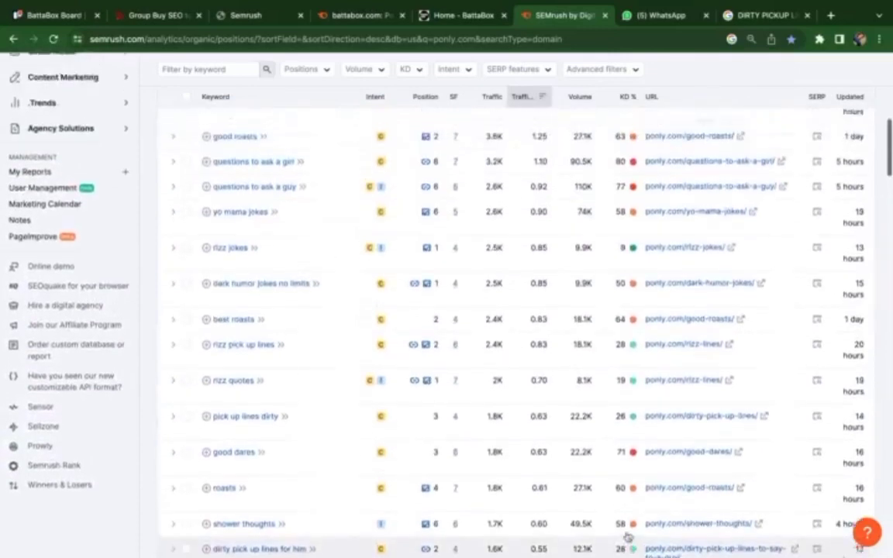
scroll(627, 537, "up", 4)
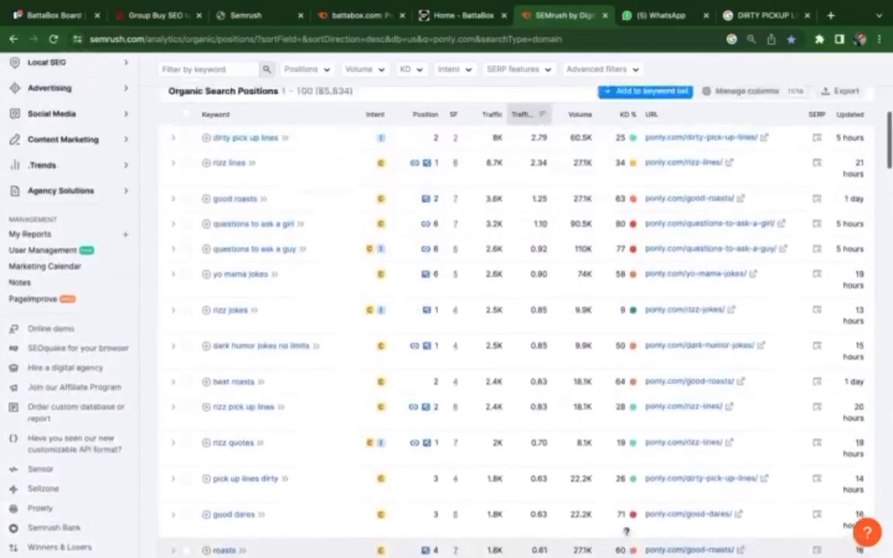
scroll(626, 532, "up", 4)
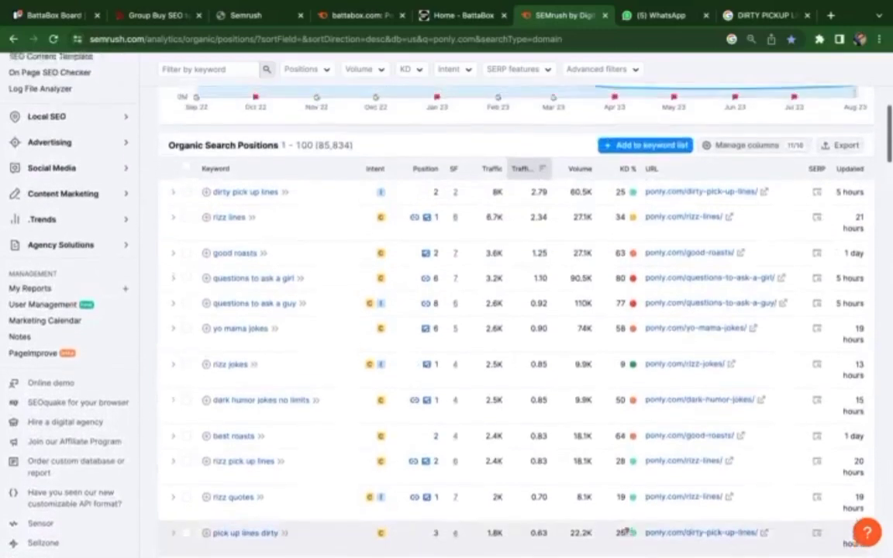
scroll(626, 532, "up", 5)
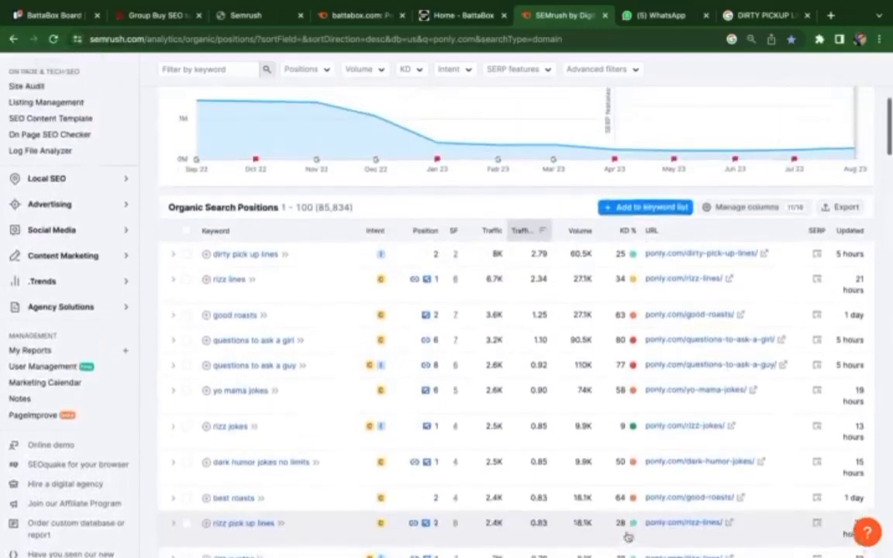
scroll(627, 538, "up", 5)
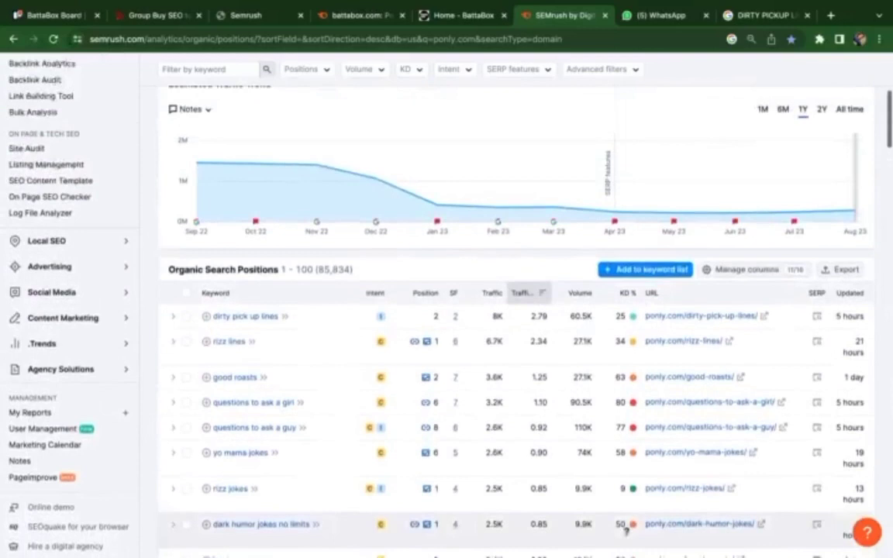
scroll(626, 532, "up", 5)
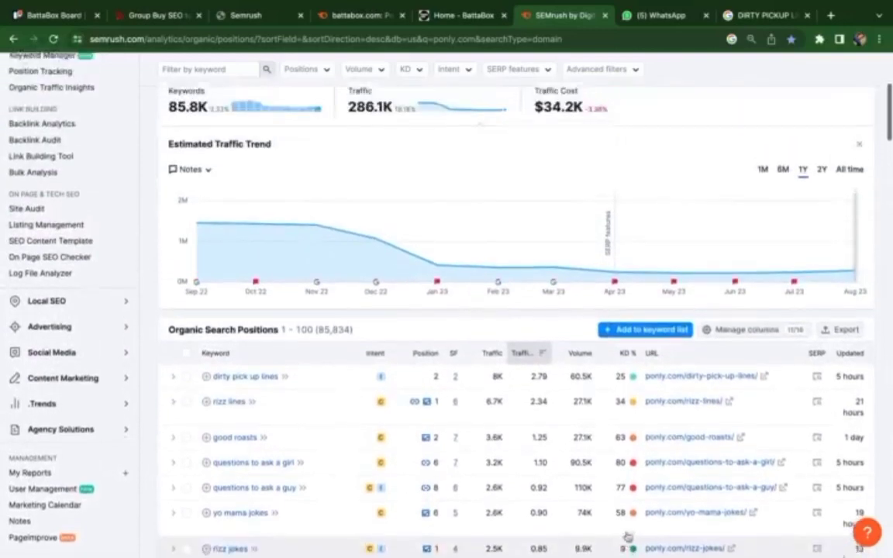
scroll(626, 535, "up", 2)
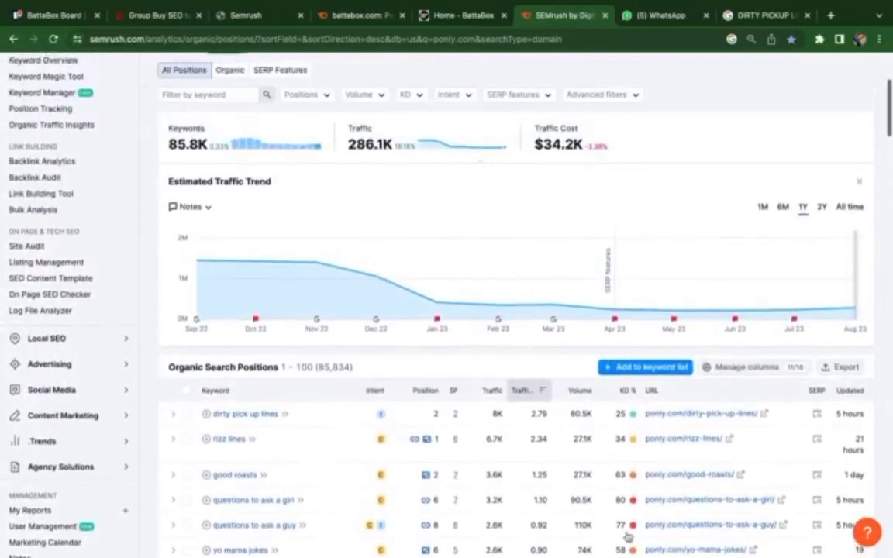
Filter ponly.com's organic search positions to keywords with Very easy (0–14%) keyword difficulty.
scroll(627, 535, "up", 4)
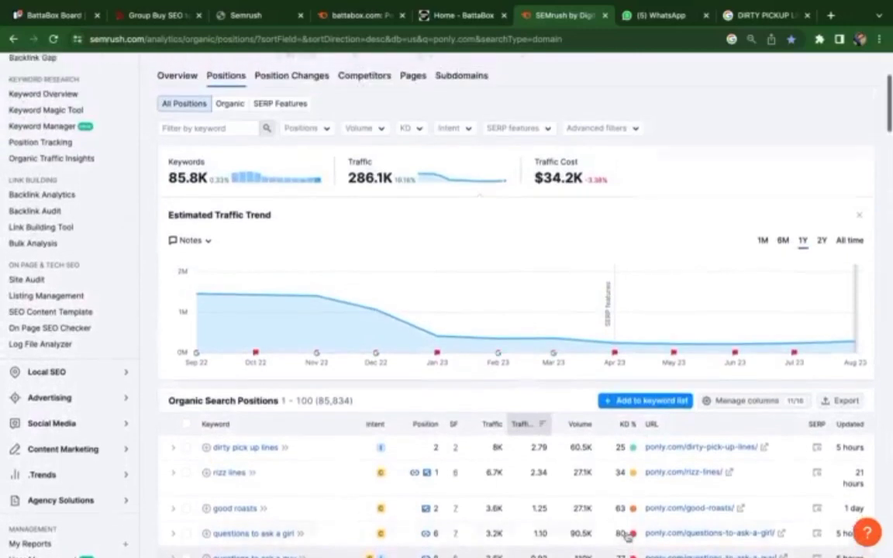
scroll(628, 536, "up", 4)
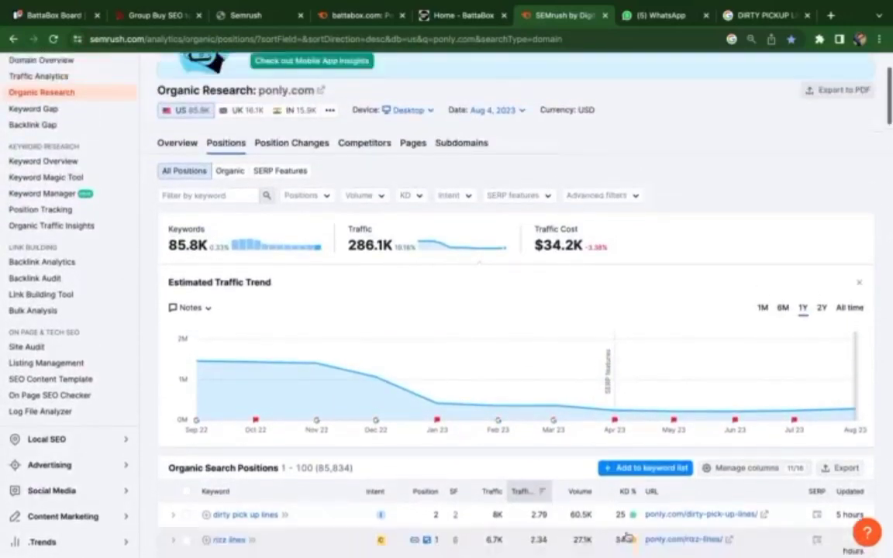
scroll(626, 536, "up", 4)
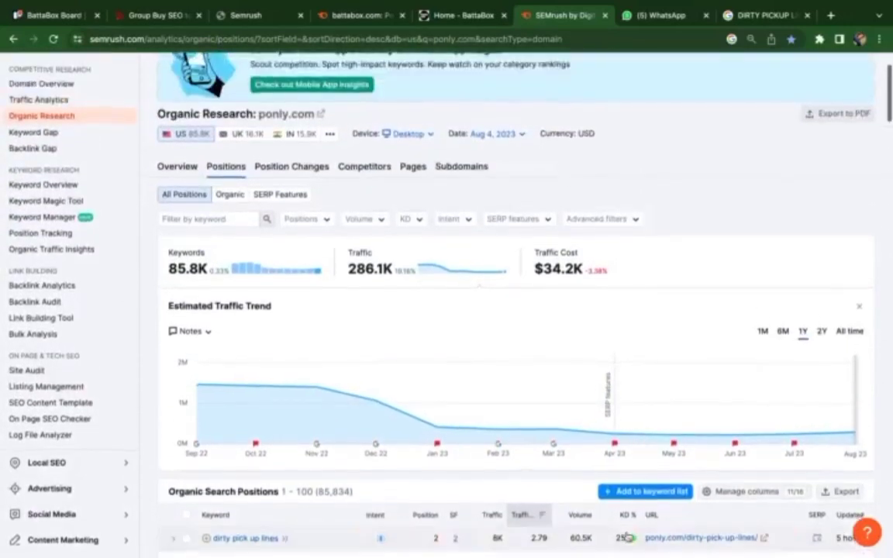
scroll(627, 535, "up", 1)
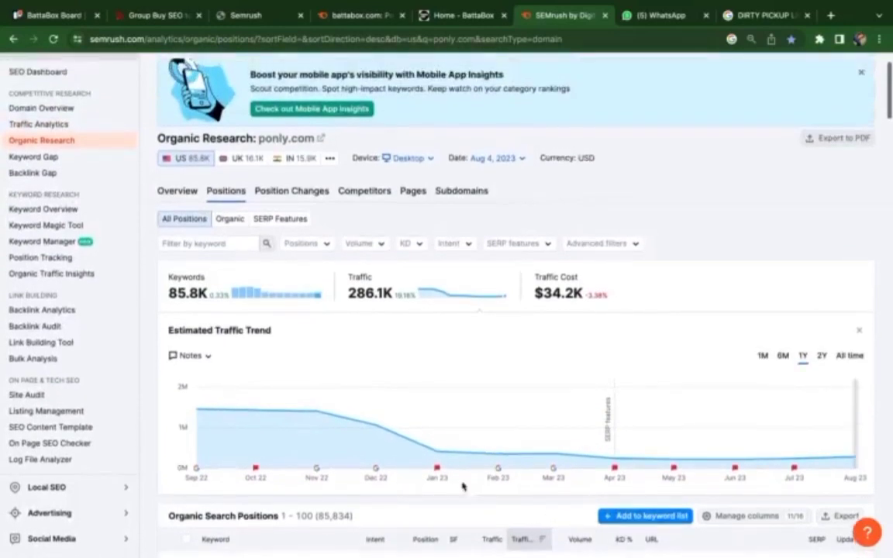
mouse_move(374, 431)
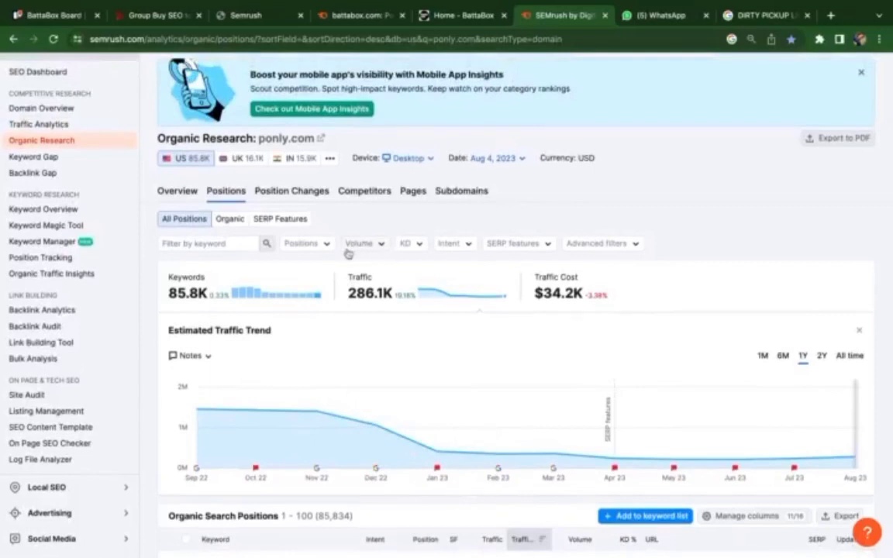
left_click(422, 252)
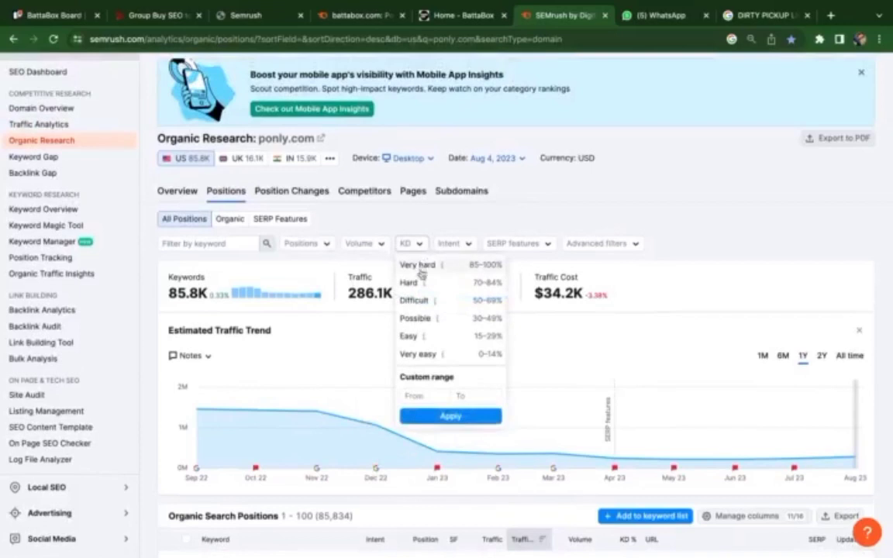
left_click(417, 356)
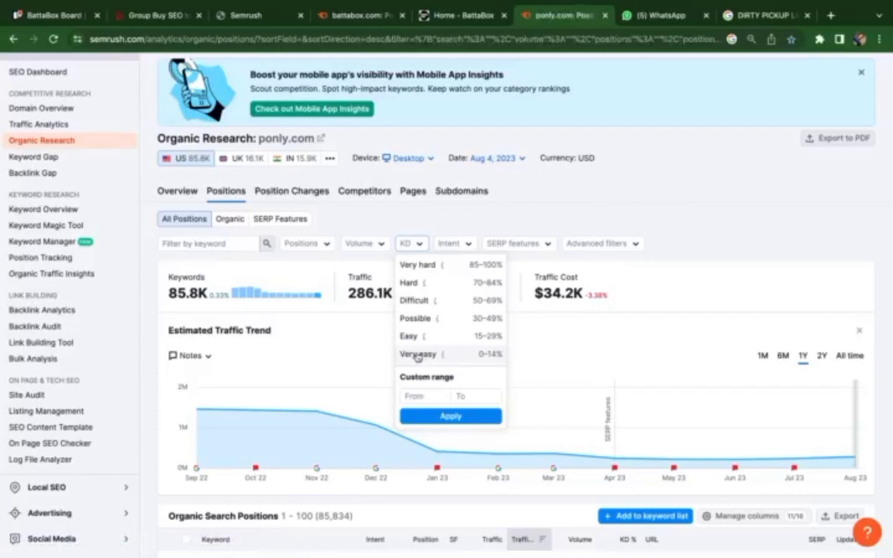
left_click(417, 355)
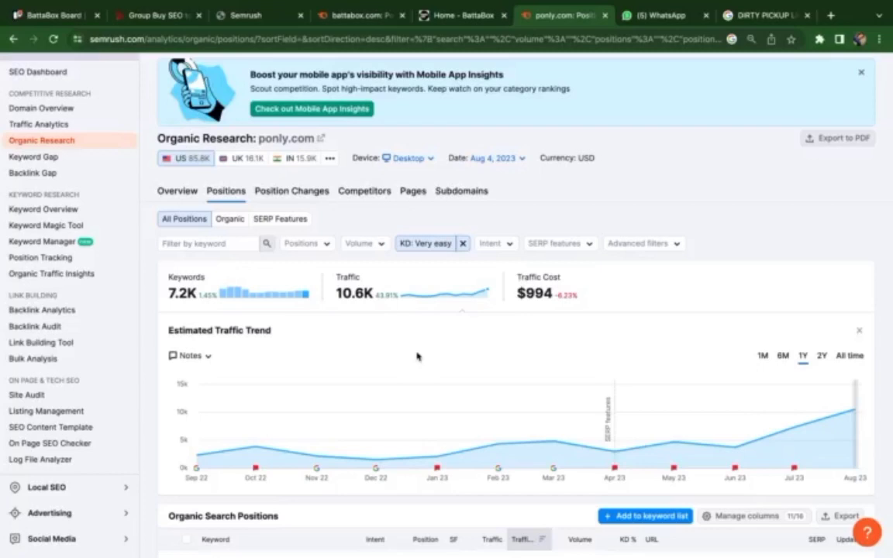
Examine the position, traffic, volume and difficulty of the highest-traffic very easy keywords, from "rizz jokes" to "egg riddle".
scroll(417, 356, "down", 8)
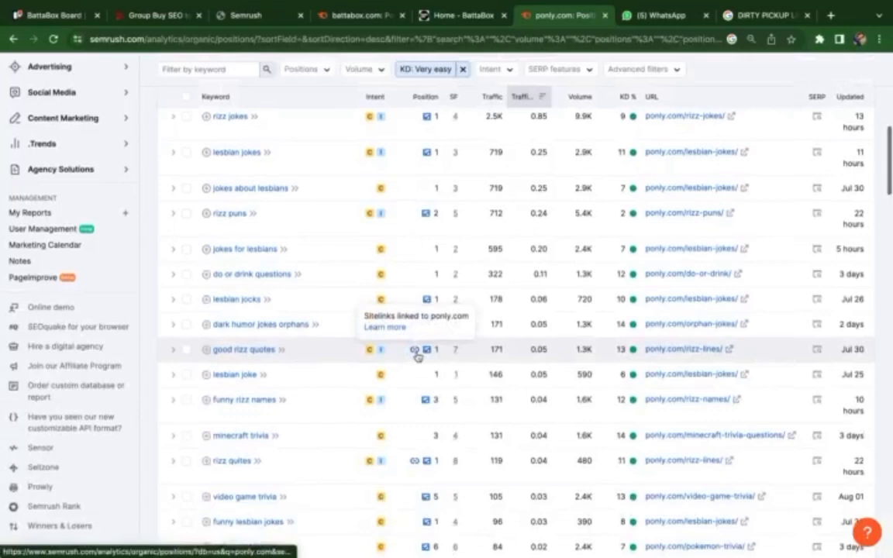
scroll(417, 356, "up", 1)
scroll(417, 358, "up", 1)
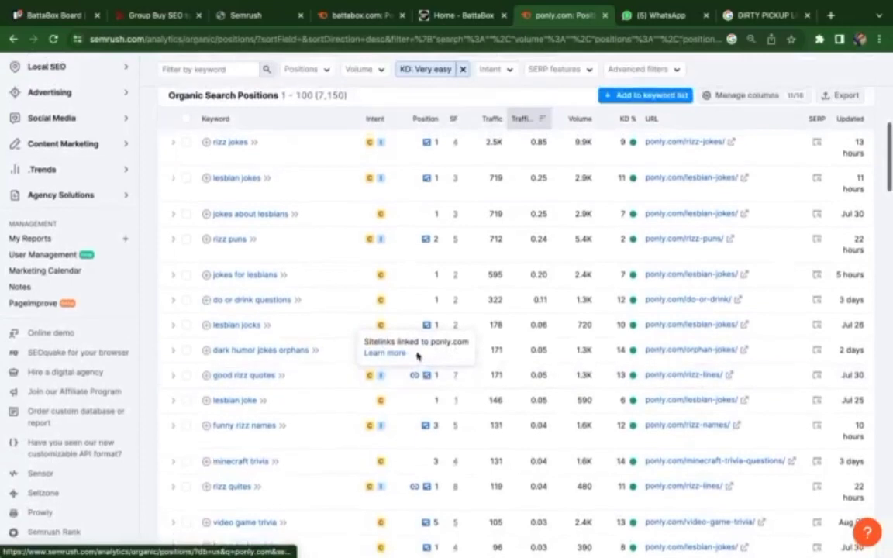
scroll(417, 357, "up", 2)
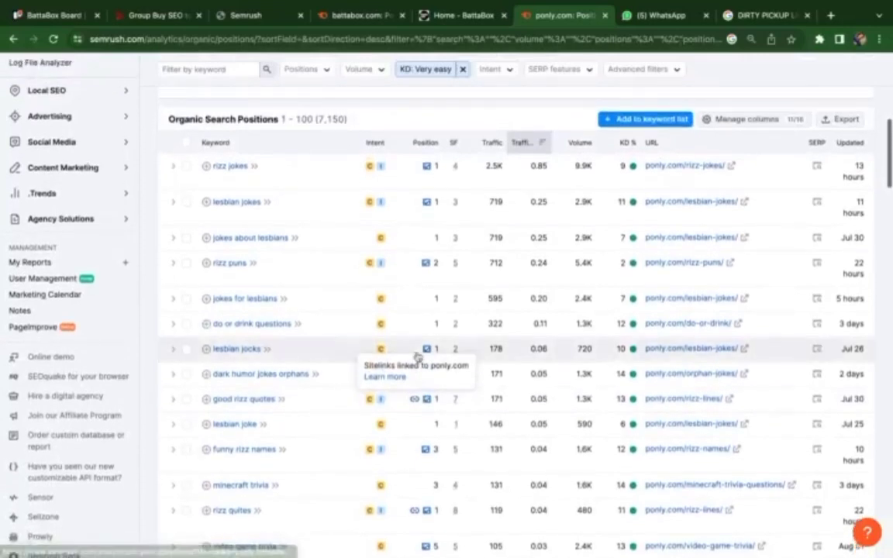
scroll(417, 357, "up", 2)
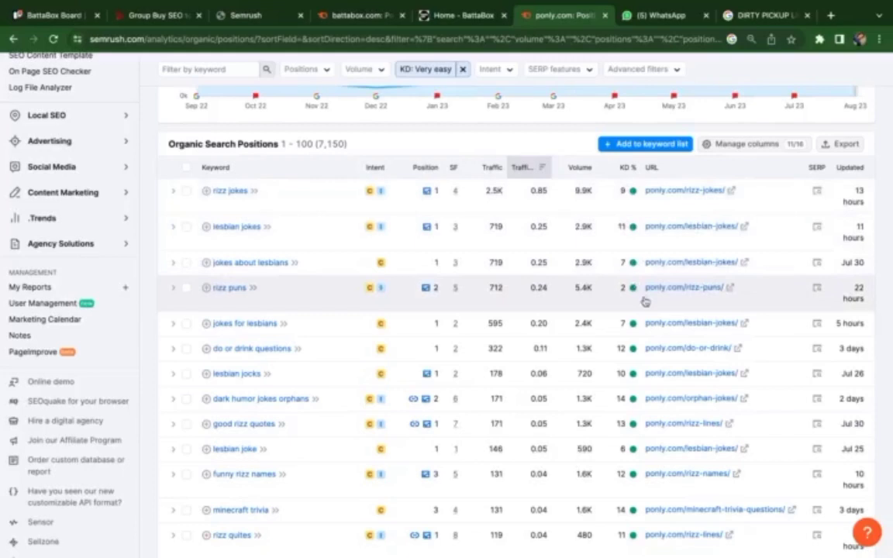
scroll(644, 300, "down", 1)
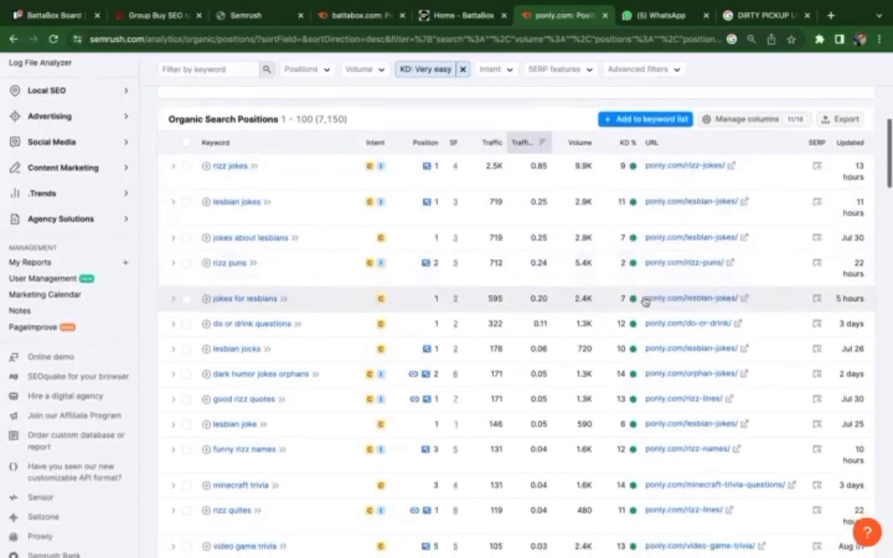
scroll(644, 301, "down", 1)
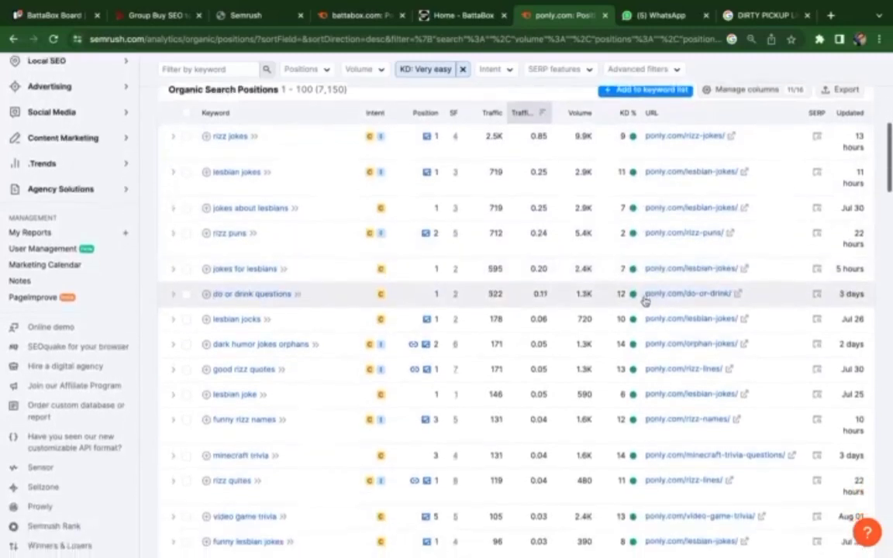
scroll(644, 301, "down", 1)
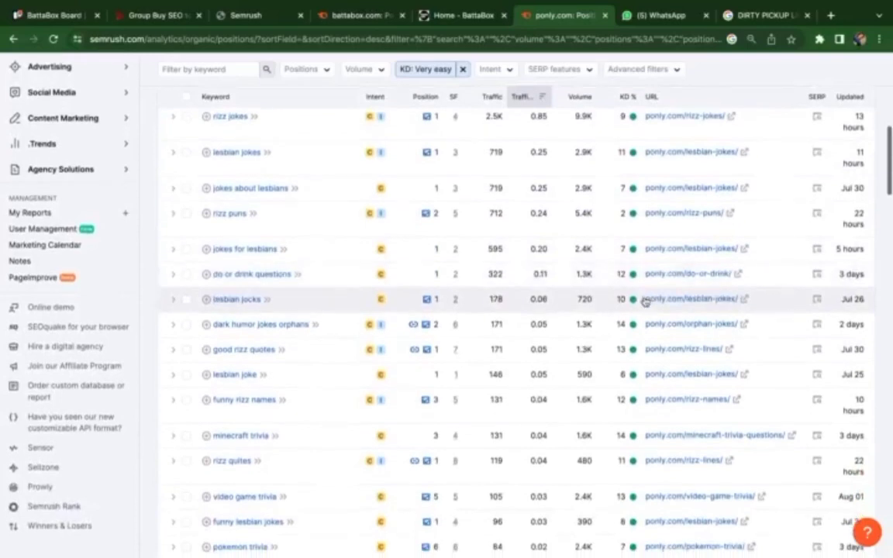
scroll(644, 301, "down", 1)
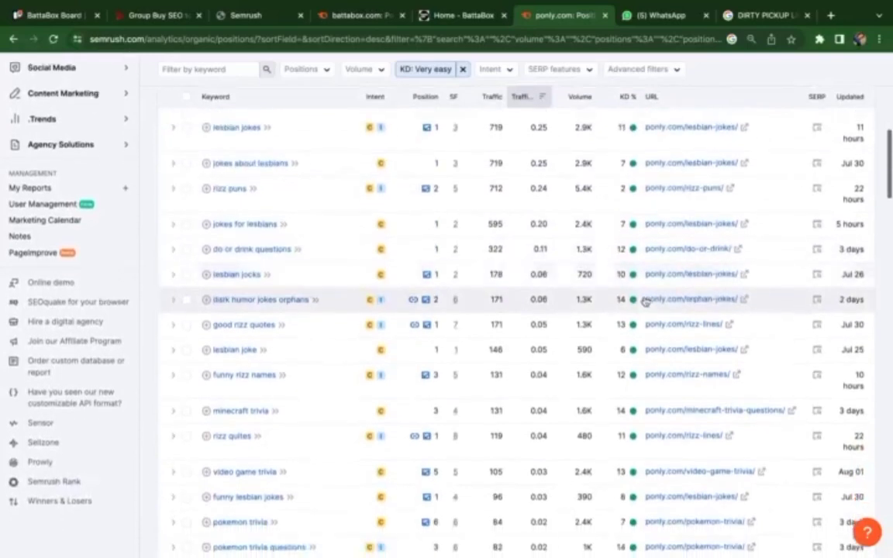
scroll(644, 300, "down", 1)
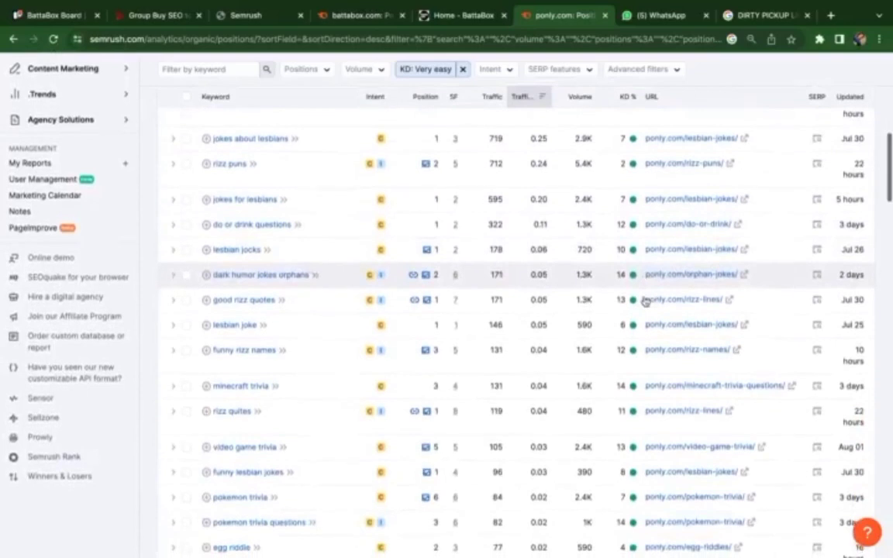
scroll(644, 301, "down", 1)
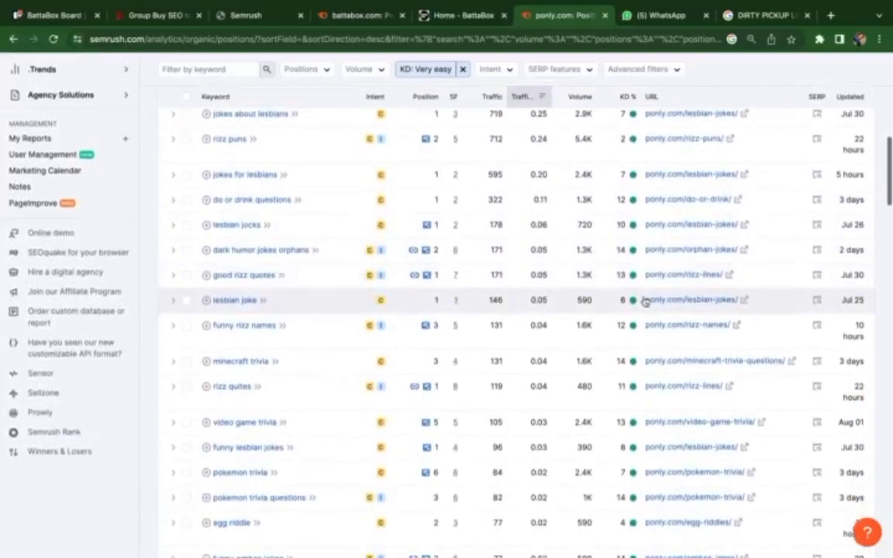
scroll(644, 300, "down", 1)
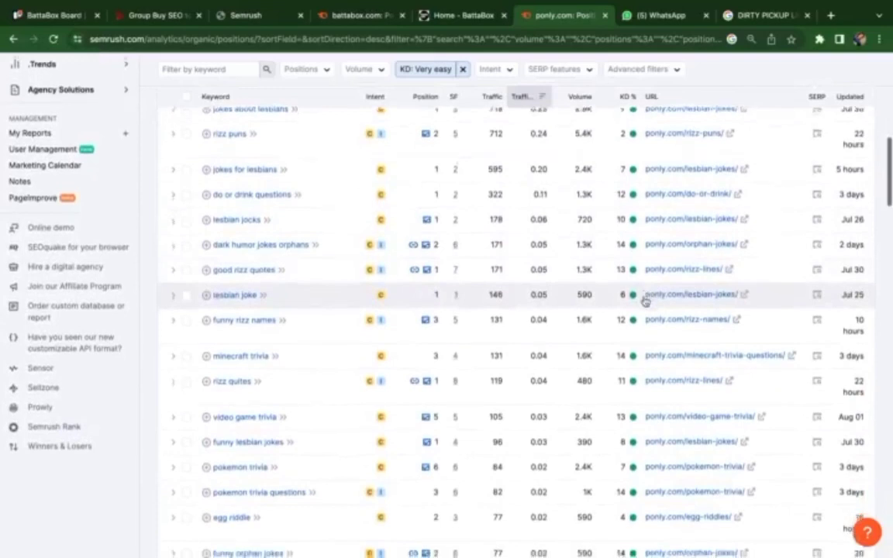
Review the volume, difficulty and ranking URLs of the lower-traffic very easy keywords, down to "holiday pick up lines dirty".
scroll(644, 301, "down", 2)
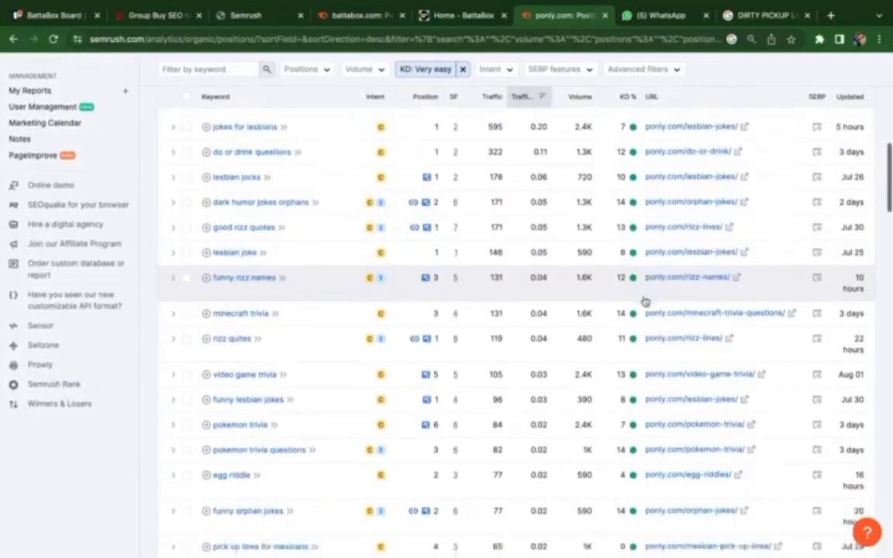
scroll(644, 301, "down", 2)
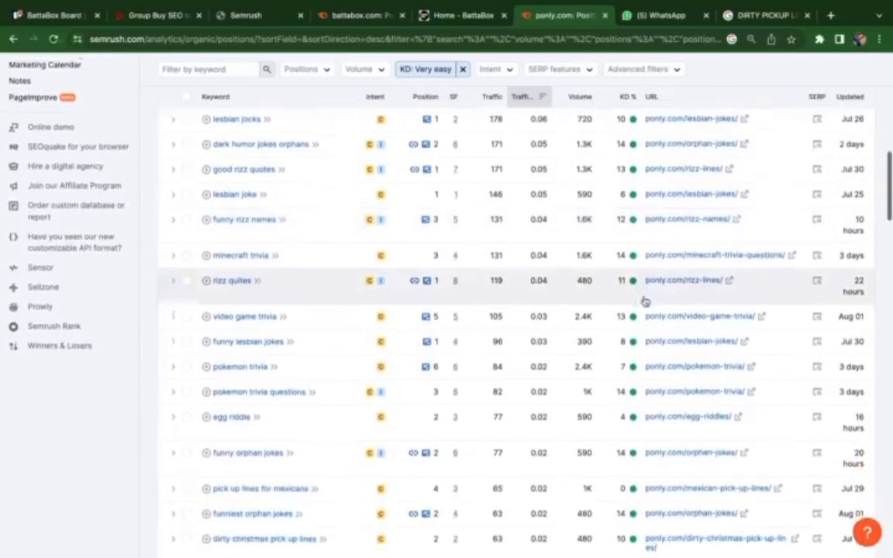
scroll(644, 301, "down", 2)
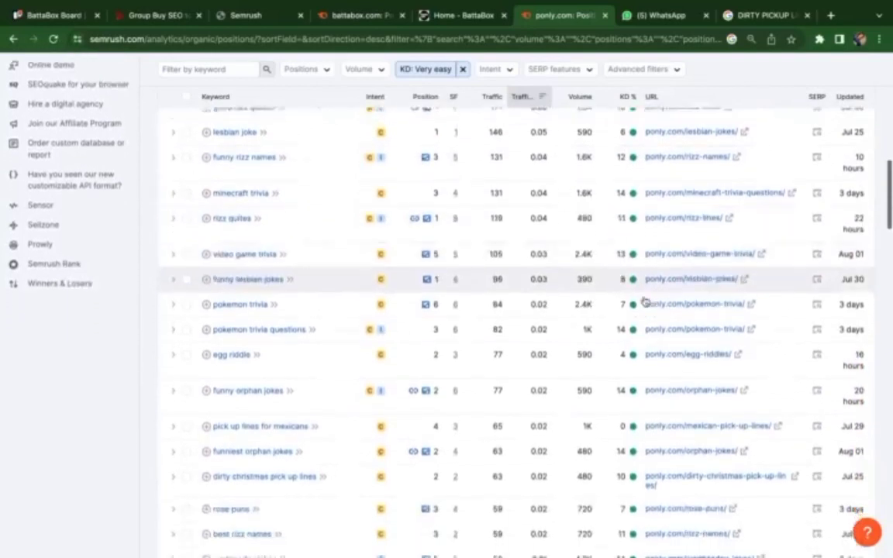
scroll(644, 301, "down", 2)
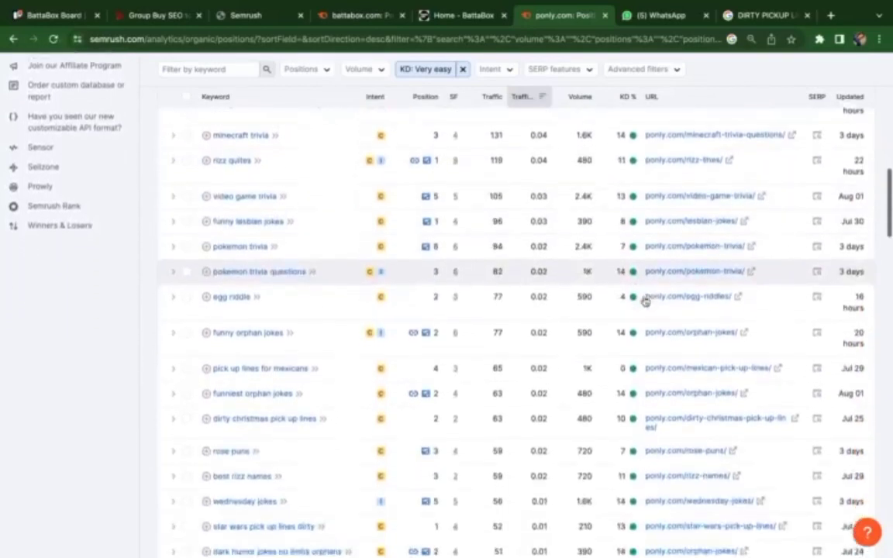
scroll(644, 300, "down", 2)
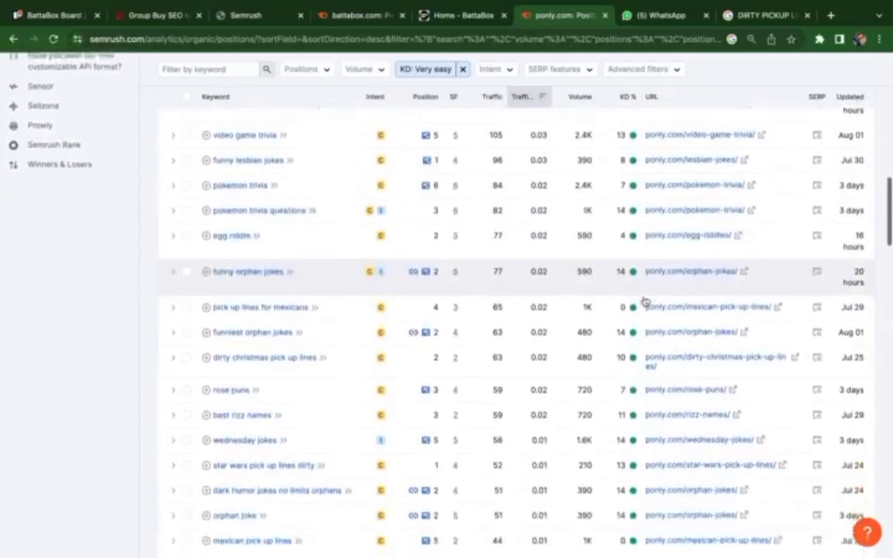
scroll(644, 300, "down", 1)
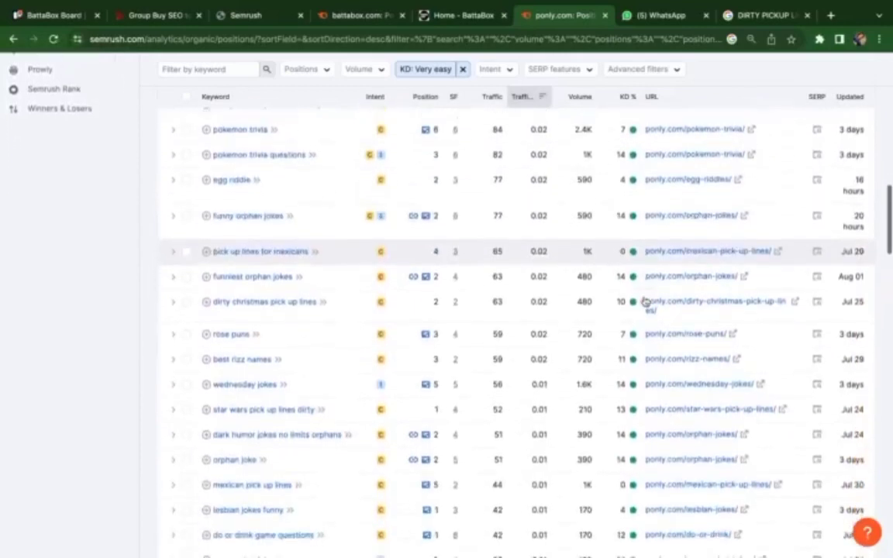
scroll(644, 301, "down", 1)
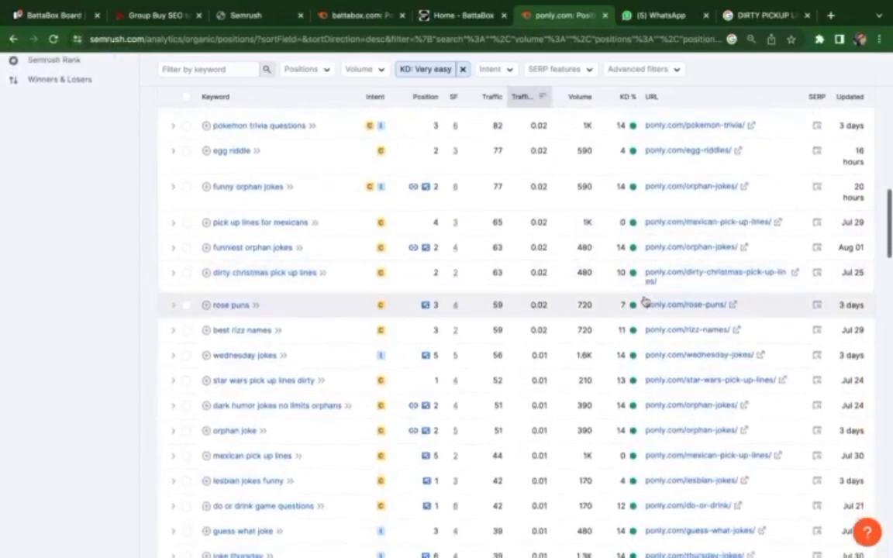
scroll(644, 300, "down", 2)
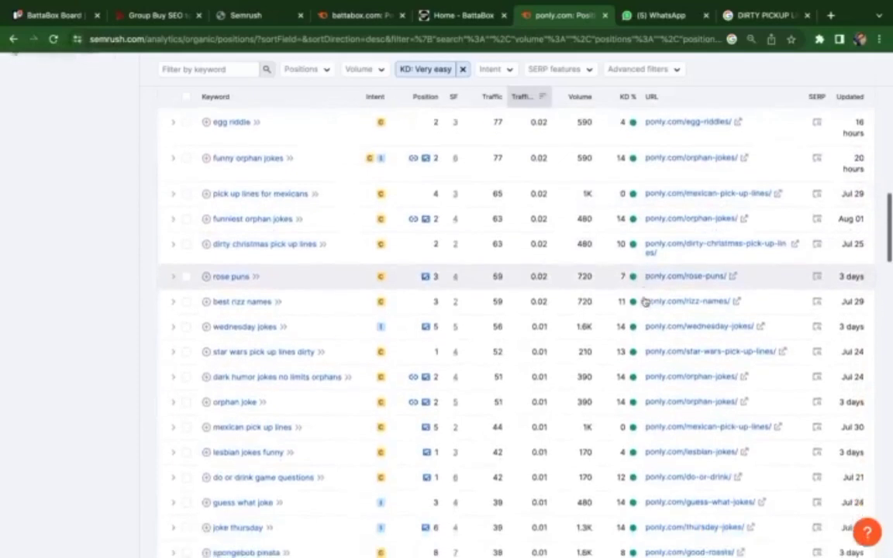
scroll(644, 301, "down", 2)
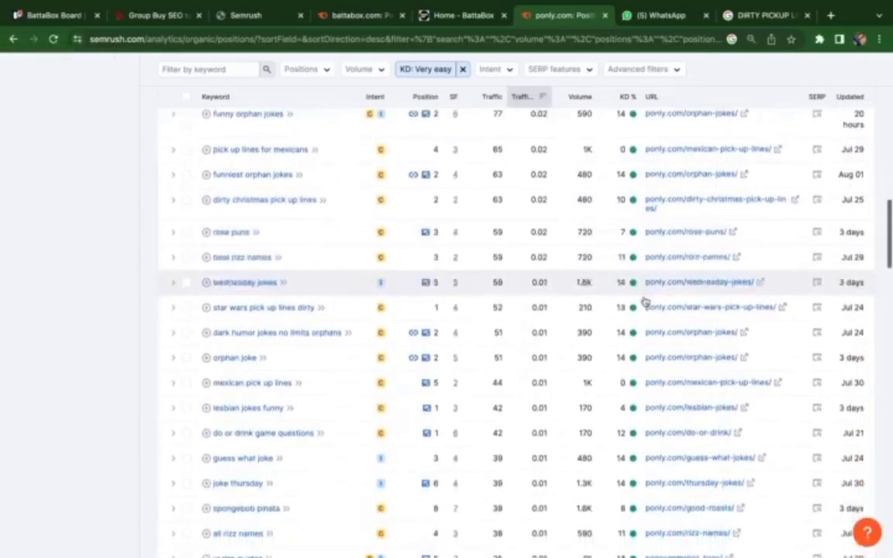
scroll(644, 301, "down", 3)
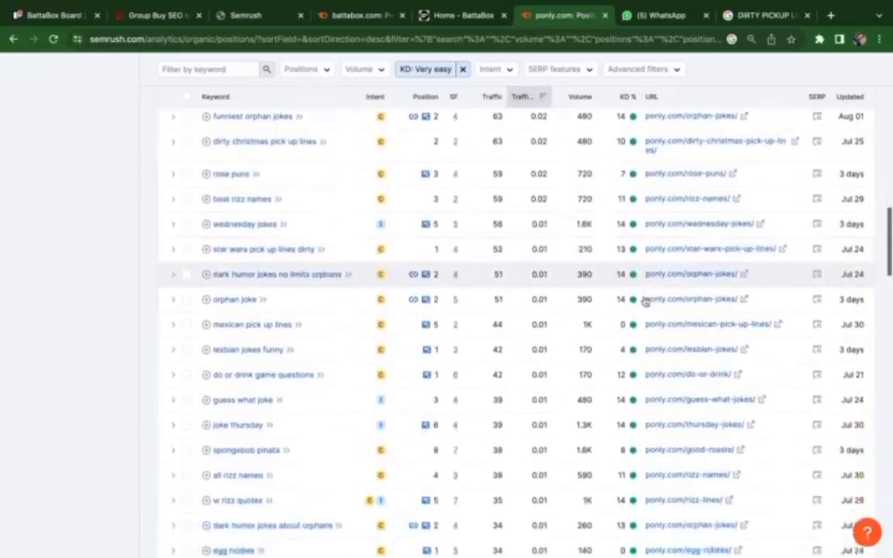
scroll(644, 300, "down", 3)
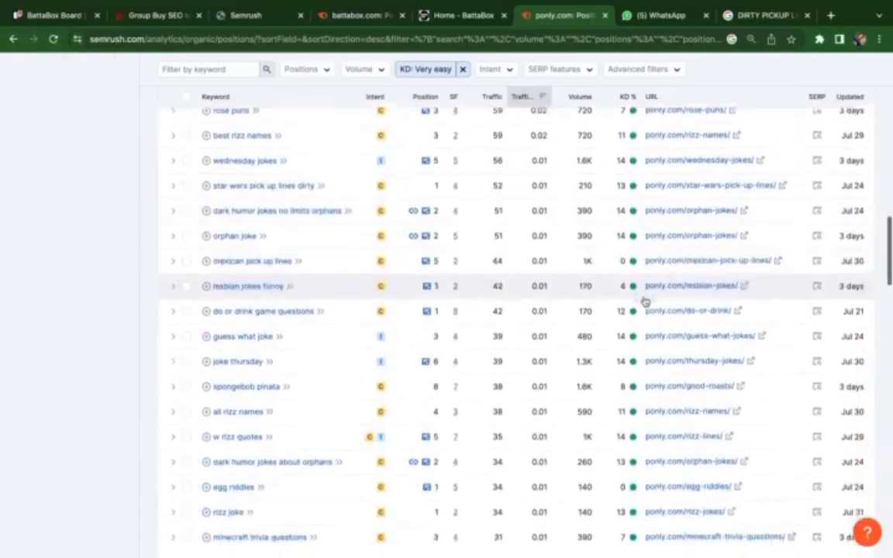
scroll(644, 300, "down", 3)
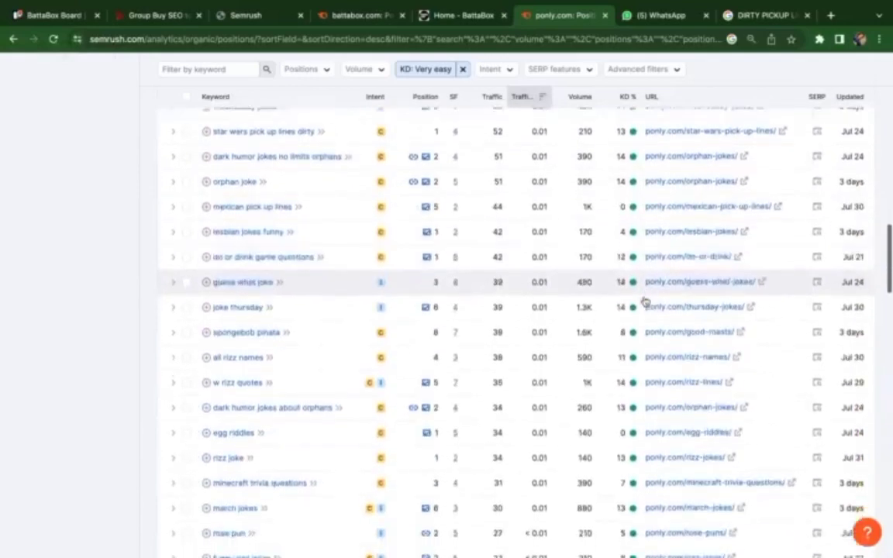
scroll(644, 301, "down", 3)
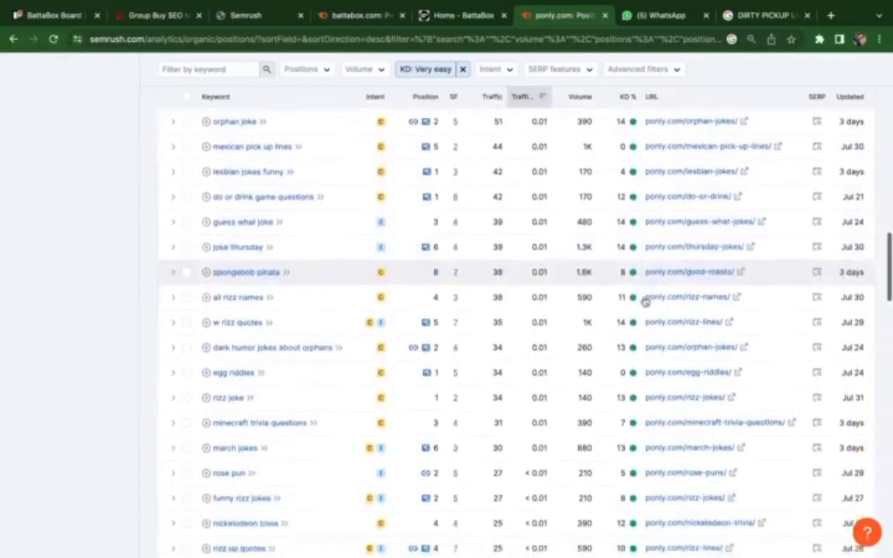
scroll(644, 301, "down", 3)
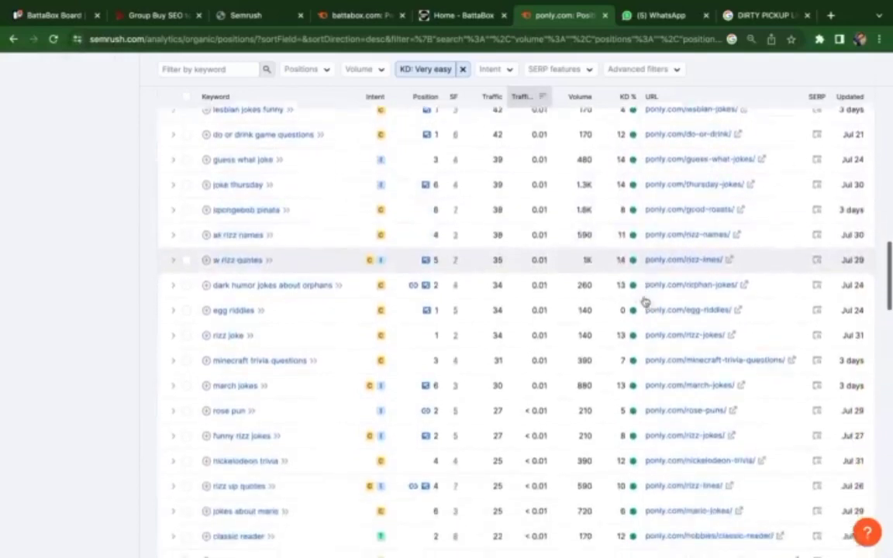
scroll(644, 301, "down", 1)
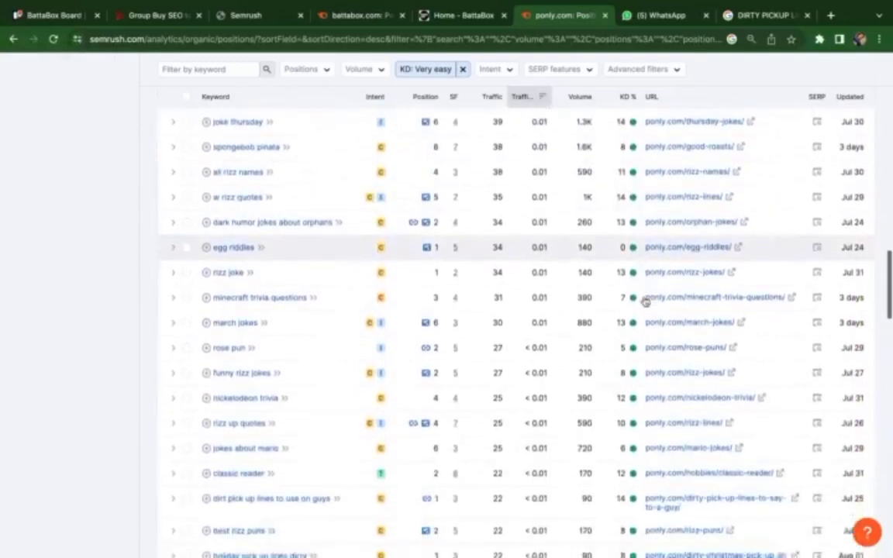
scroll(644, 301, "down", 3)
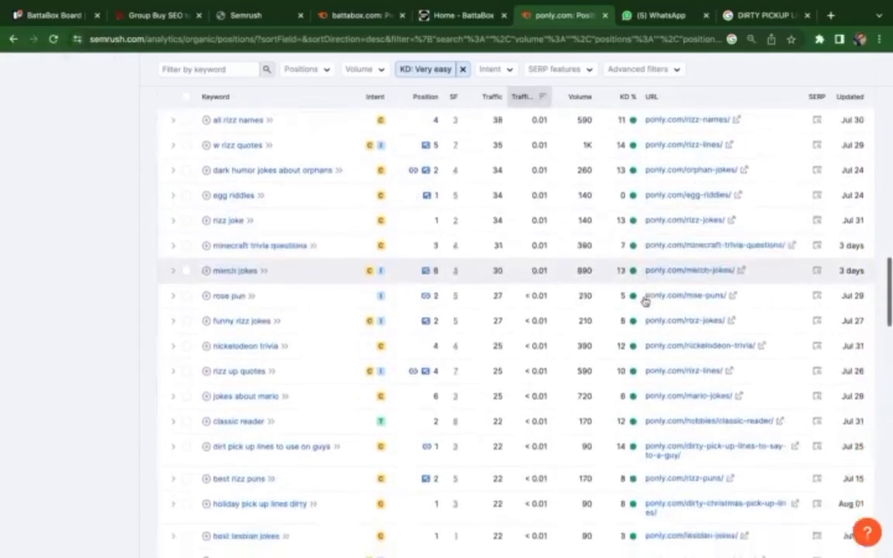
Review the traffic, volume and difficulty of the remaining very easy keywords, down to "march puns" at the end of the first results page.
scroll(644, 300, "down", 3)
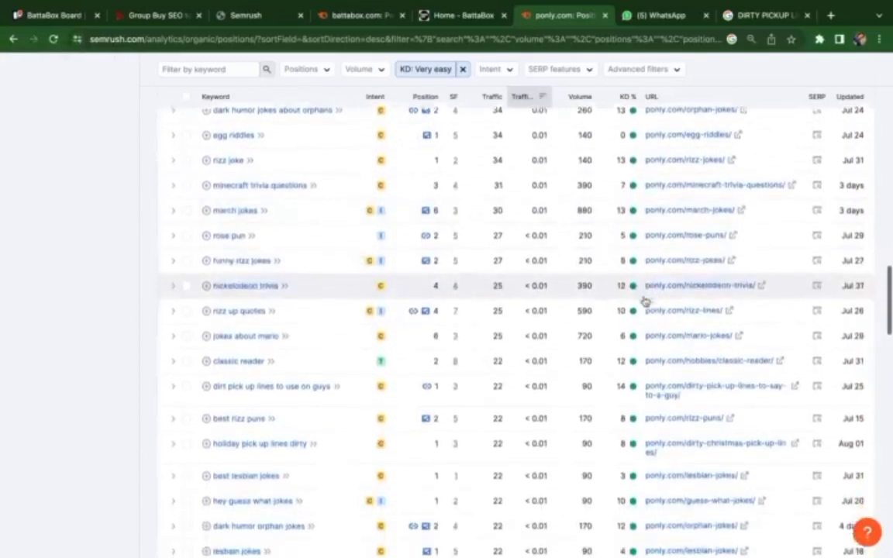
scroll(644, 301, "down", 3)
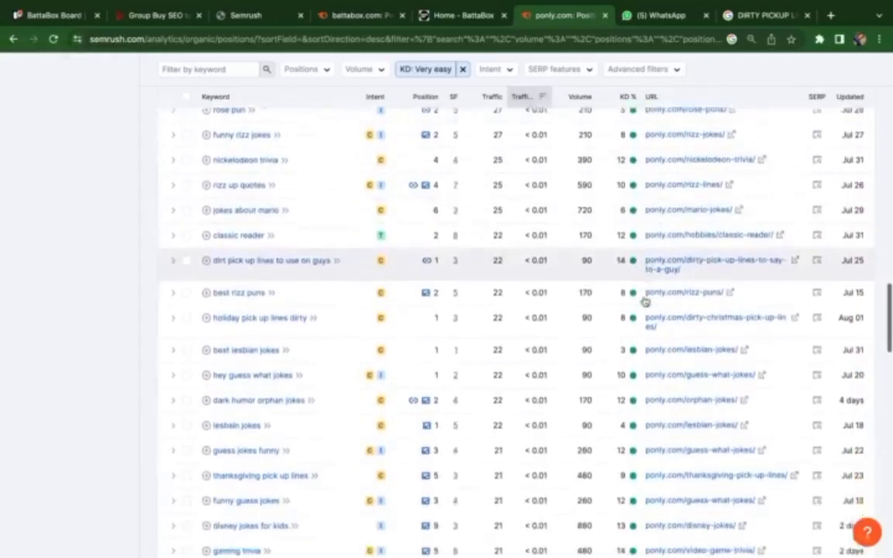
scroll(644, 301, "down", 2)
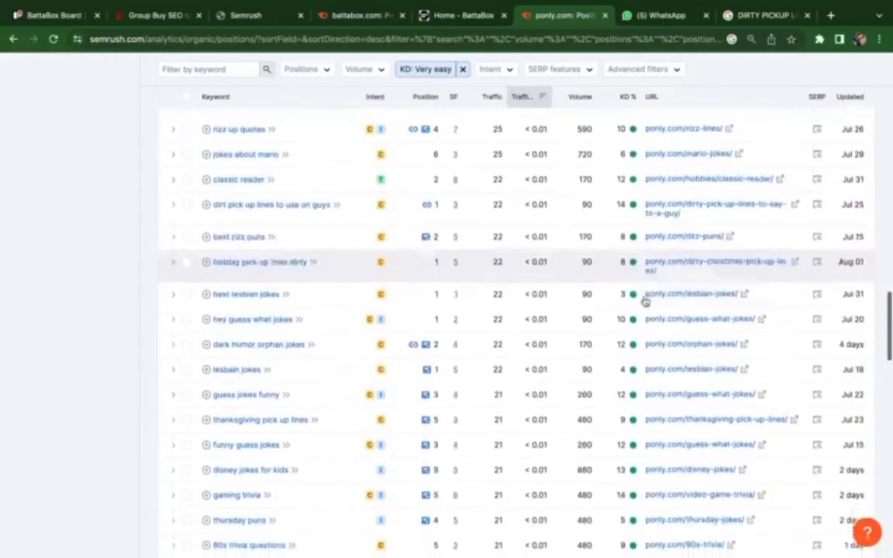
scroll(645, 301, "down", 2)
scroll(644, 301, "down", 2)
scroll(644, 301, "down", 2)
scroll(645, 300, "down", 3)
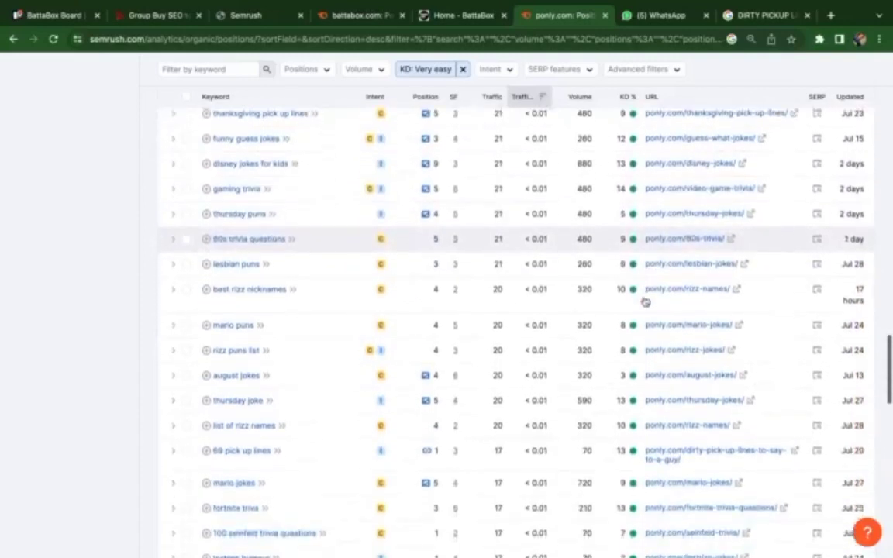
scroll(644, 300, "down", 1)
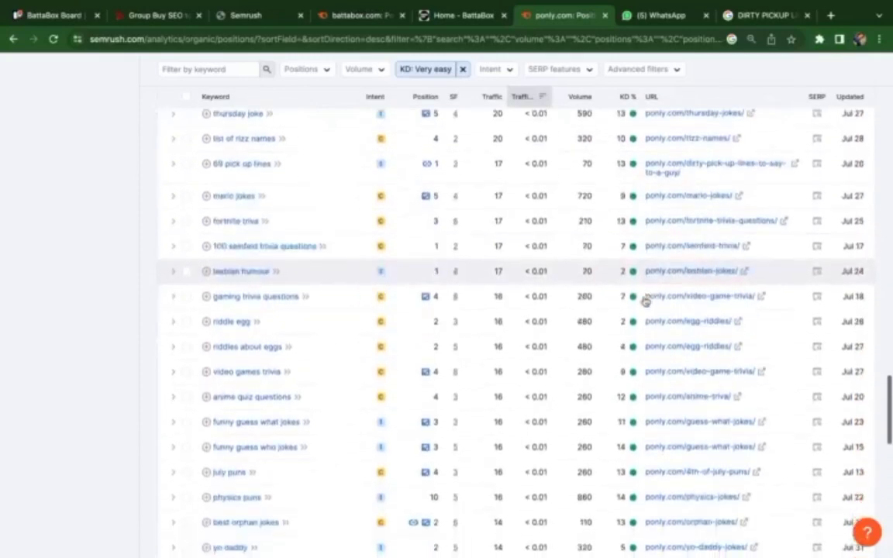
scroll(646, 301, "down", 2)
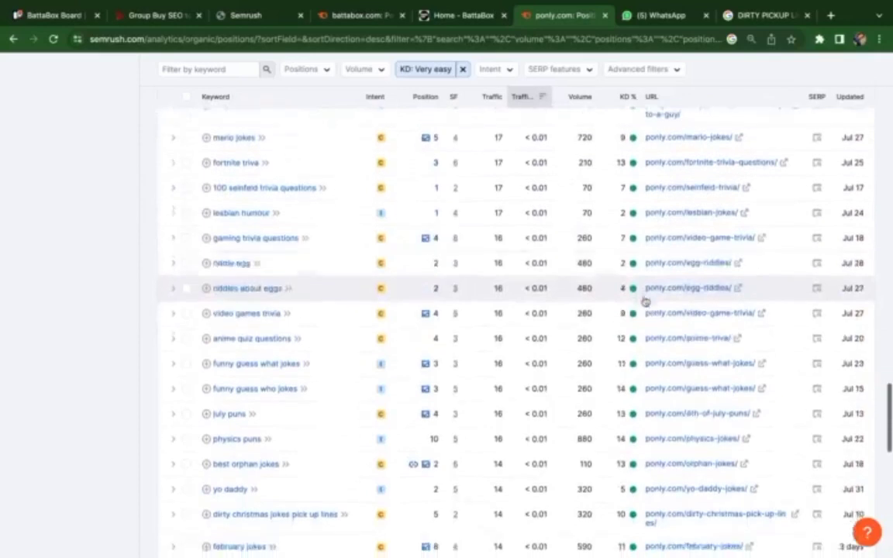
scroll(645, 302, "down", 2)
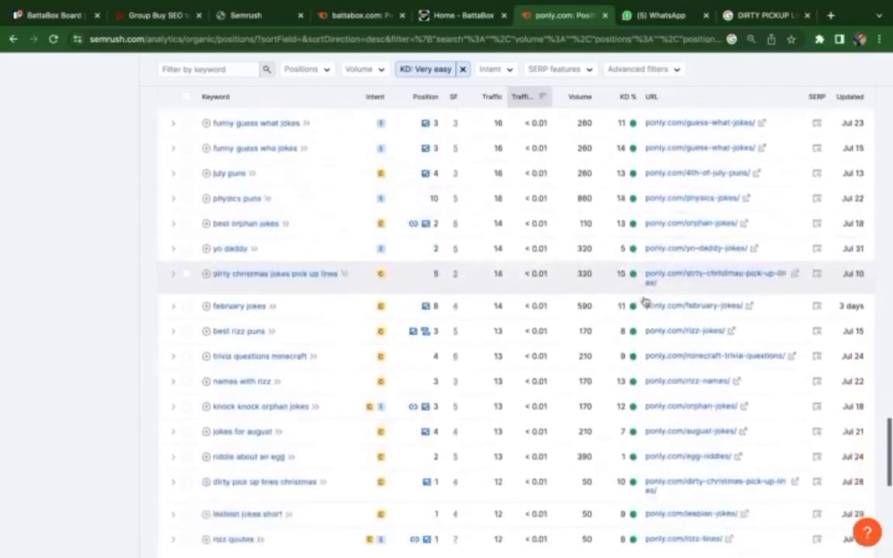
scroll(646, 302, "down", 1)
scroll(646, 302, "down", 3)
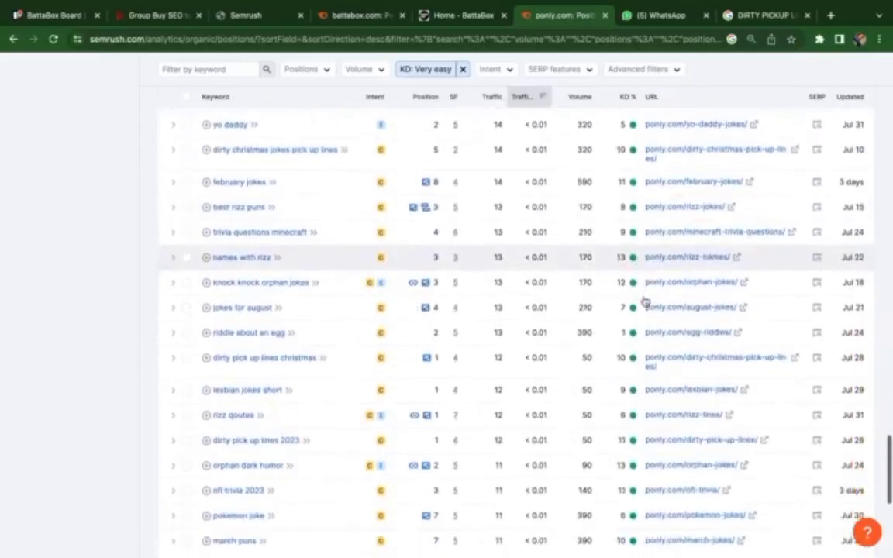
scroll(646, 301, "down", 3)
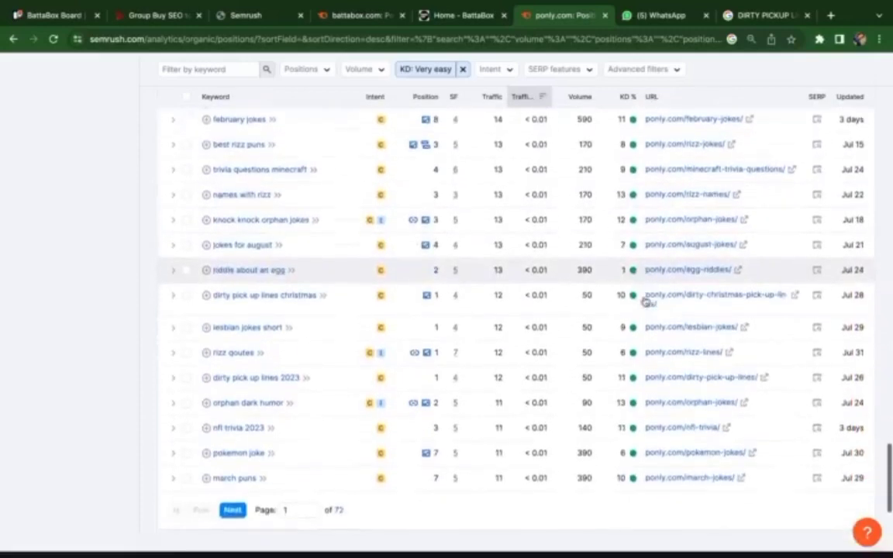
scroll(645, 301, "down", 3)
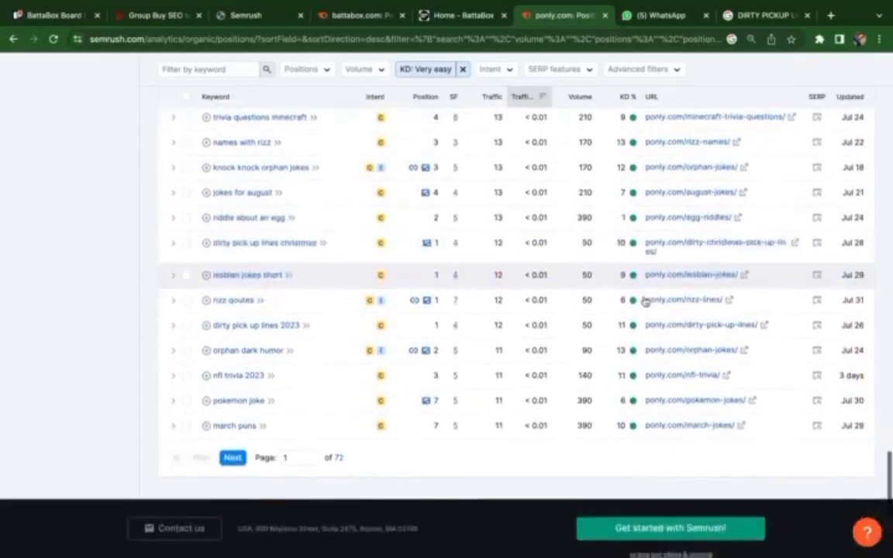
scroll(646, 301, "down", 3)
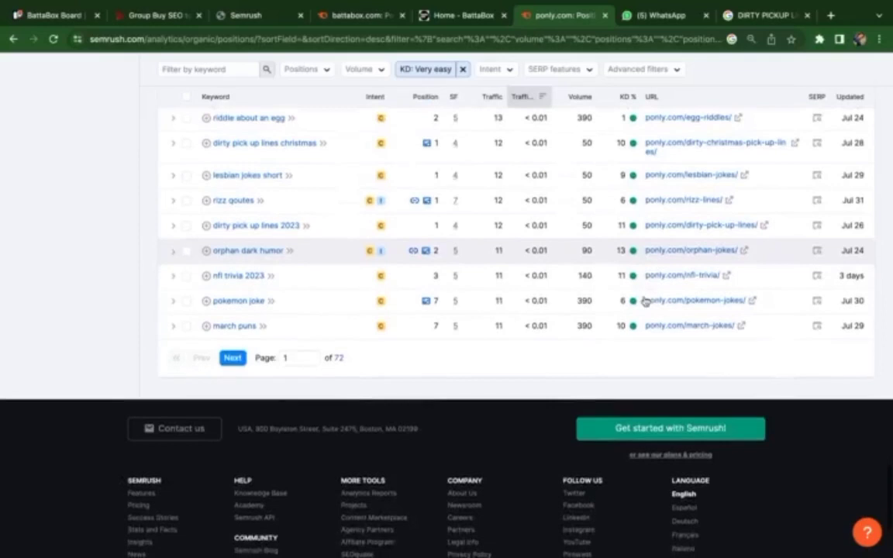
Look back over the low-traffic very easy keywords from "march puns" up to "video games trivia".
scroll(645, 302, "up", 1)
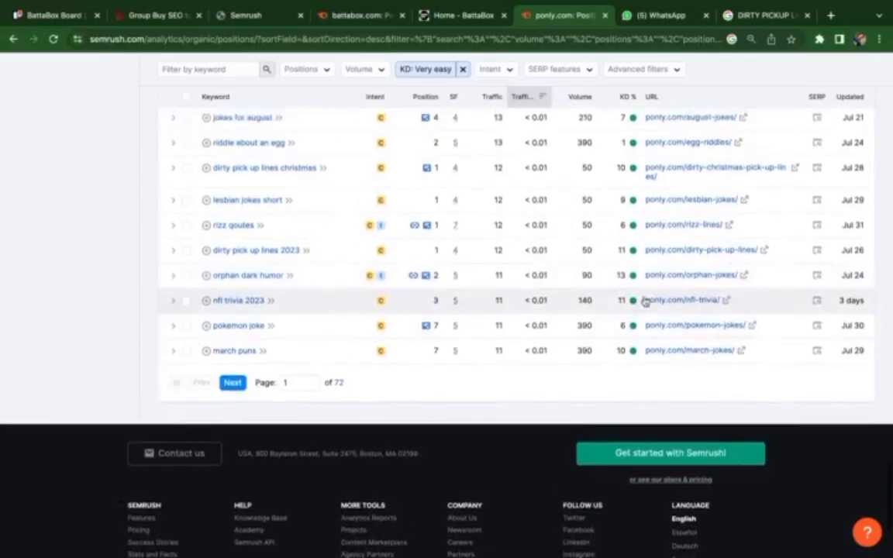
scroll(646, 302, "up", 2)
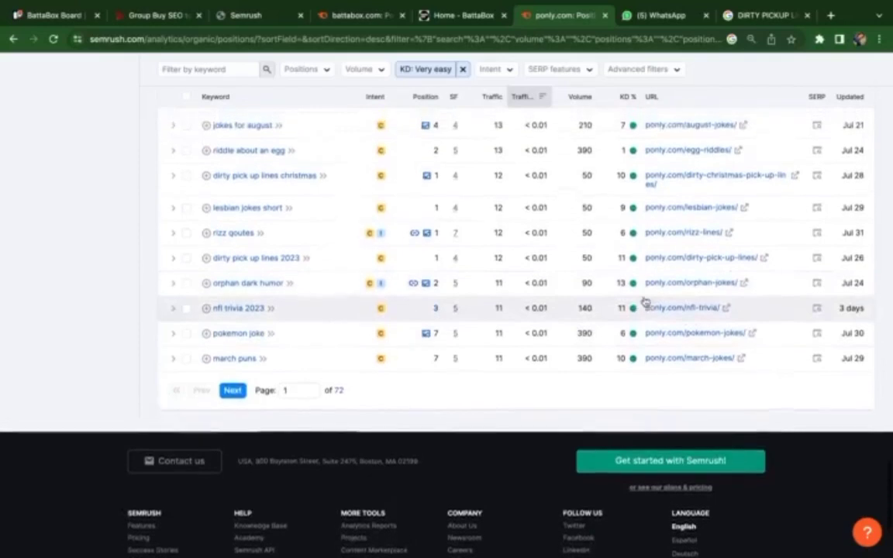
scroll(645, 302, "up", 3)
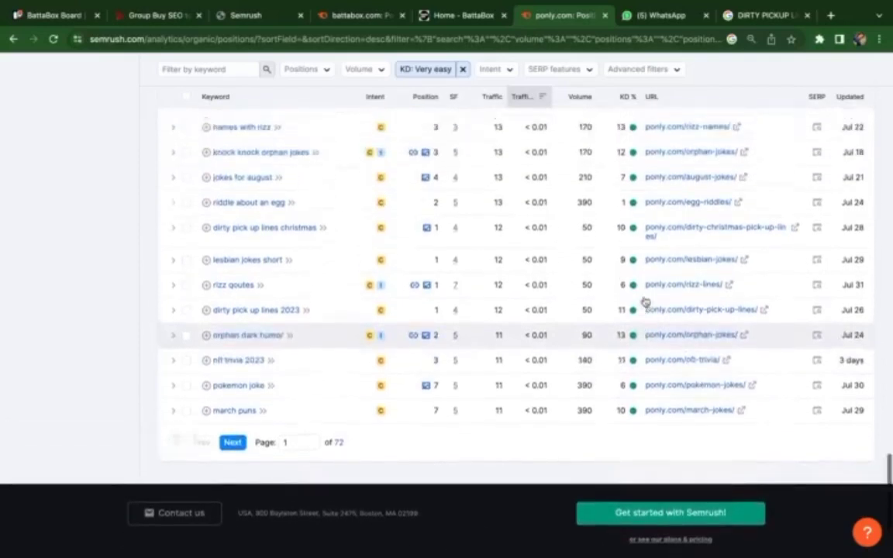
scroll(646, 301, "up", 3)
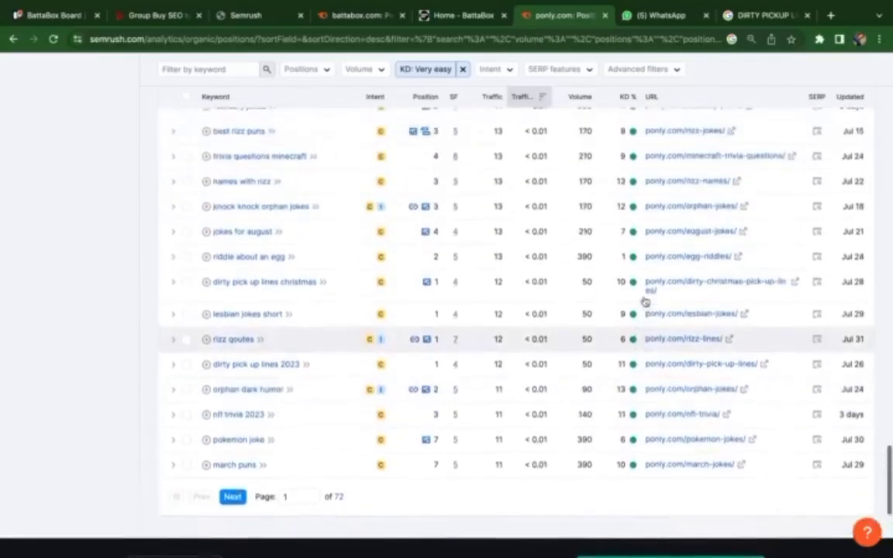
scroll(646, 302, "up", 3)
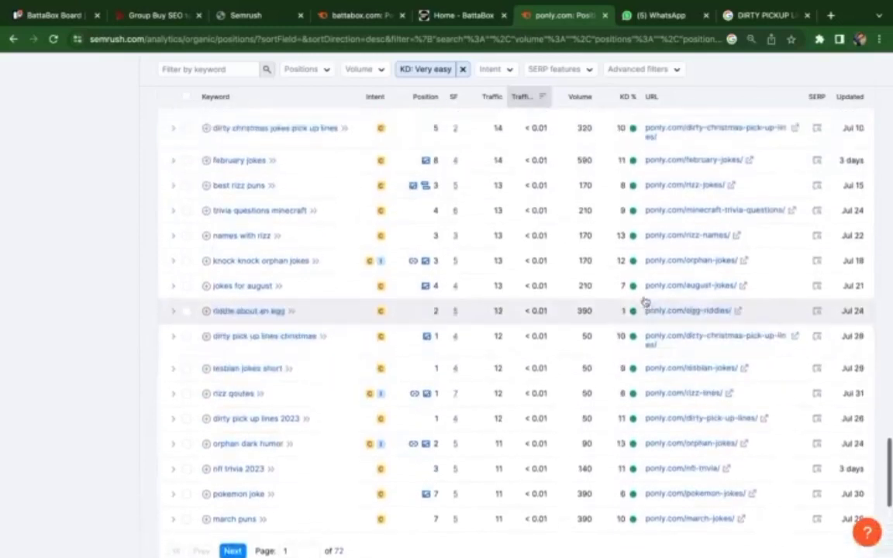
scroll(646, 302, "up", 3)
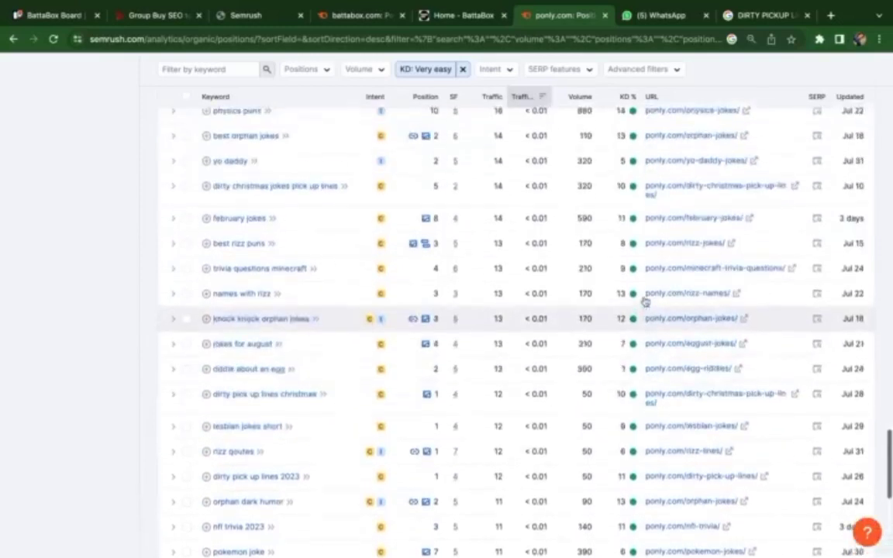
scroll(646, 301, "up", 3)
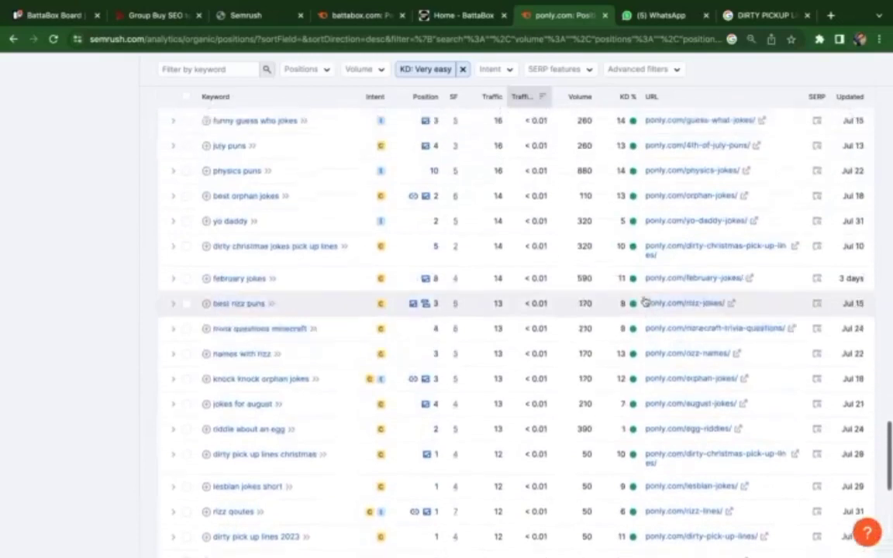
scroll(645, 302, "up", 2)
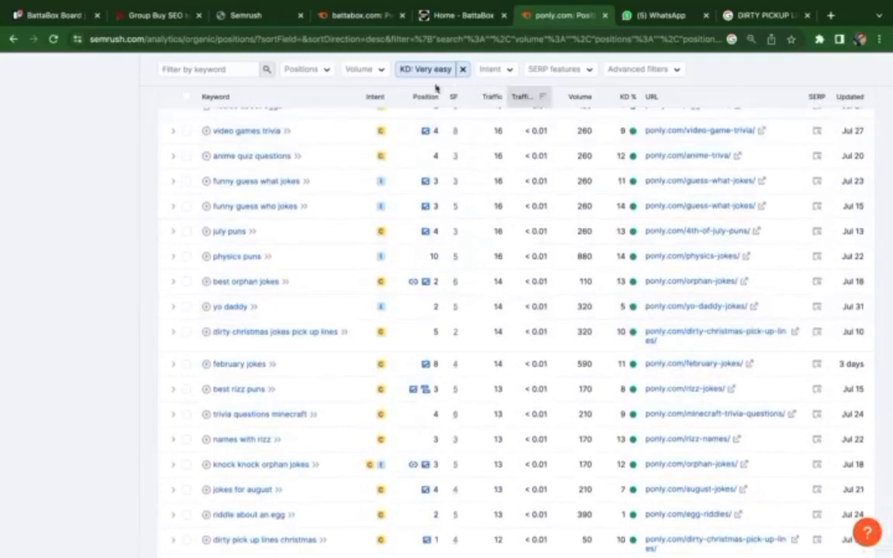
Filter the very easy keywords to a search volume of 1,001–10,000.
left_click(380, 72)
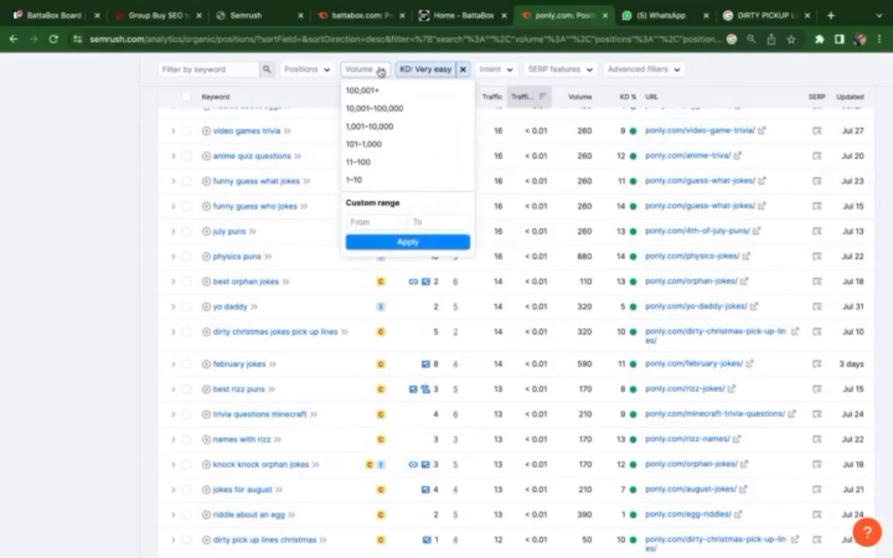
left_click(376, 128)
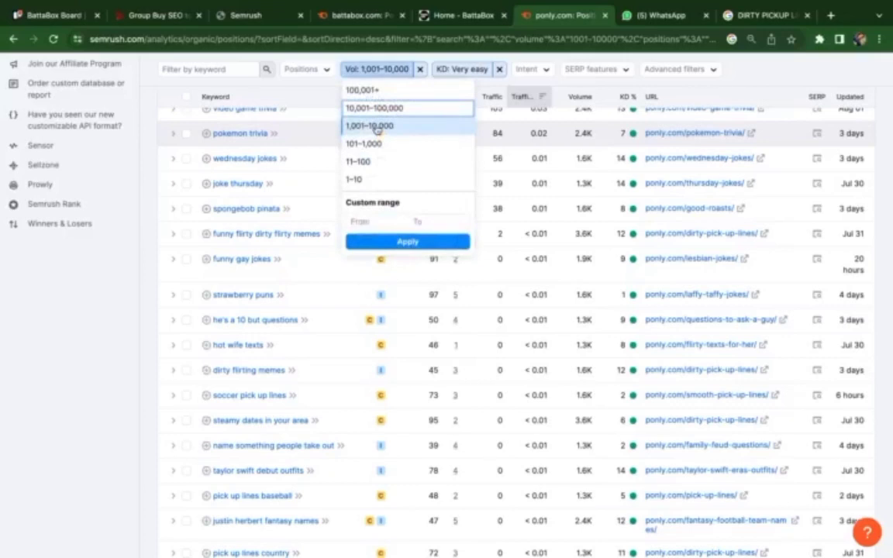
key("Up")
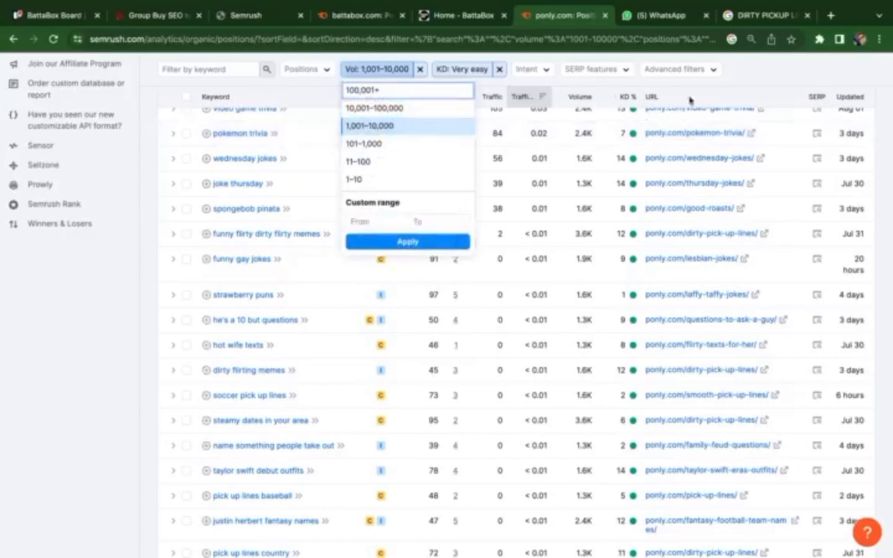
left_click(759, 107)
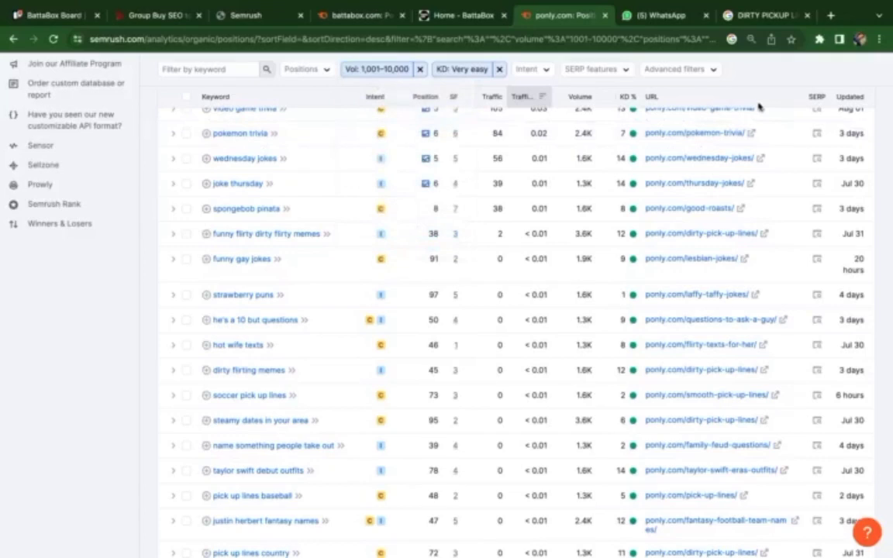
Examine the volume- and difficulty-filtered keywords from "pokemon trivia" up to "rizz jokes" and the traffic trend chart above them.
scroll(760, 107, "up", 1)
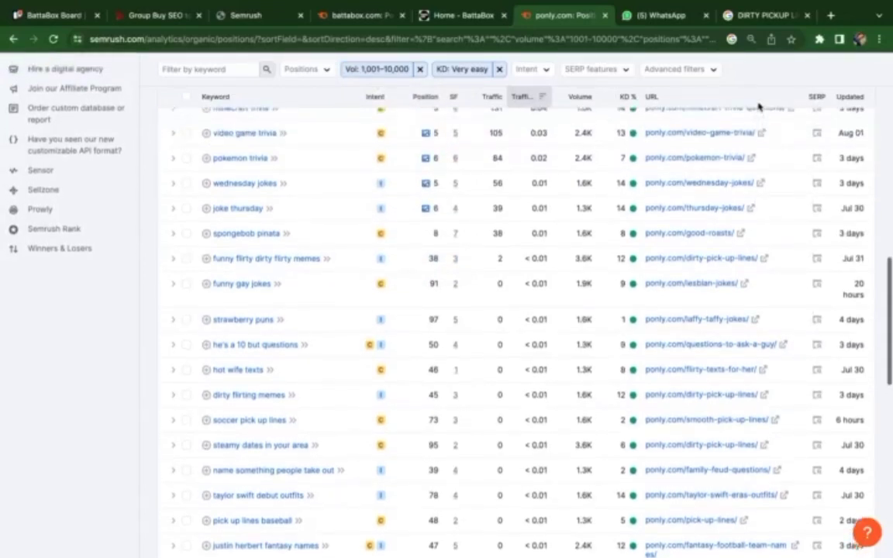
scroll(760, 107, "up", 2)
scroll(759, 106, "up", 2)
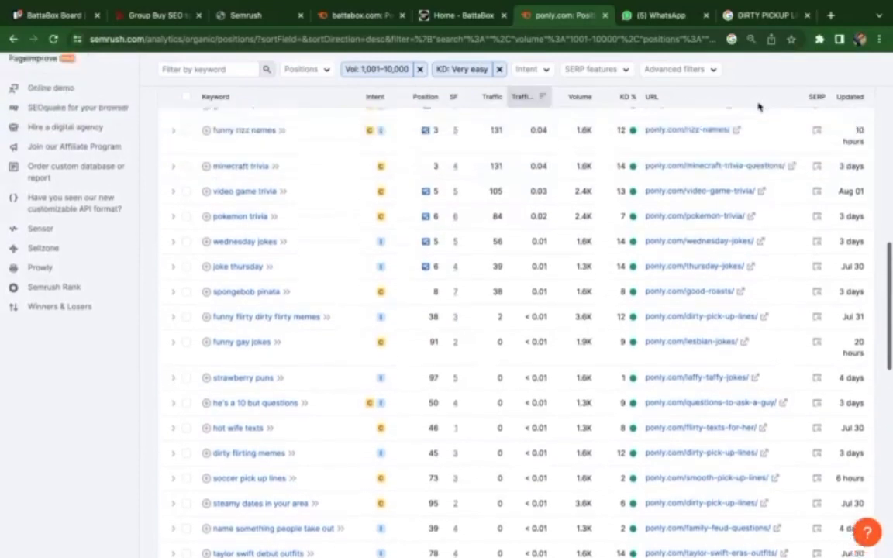
scroll(759, 107, "up", 2)
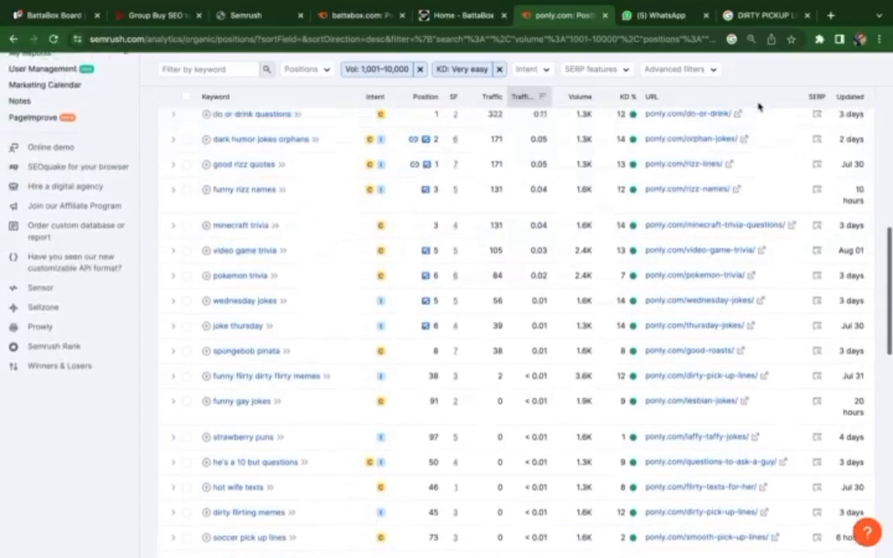
scroll(759, 106, "up", 2)
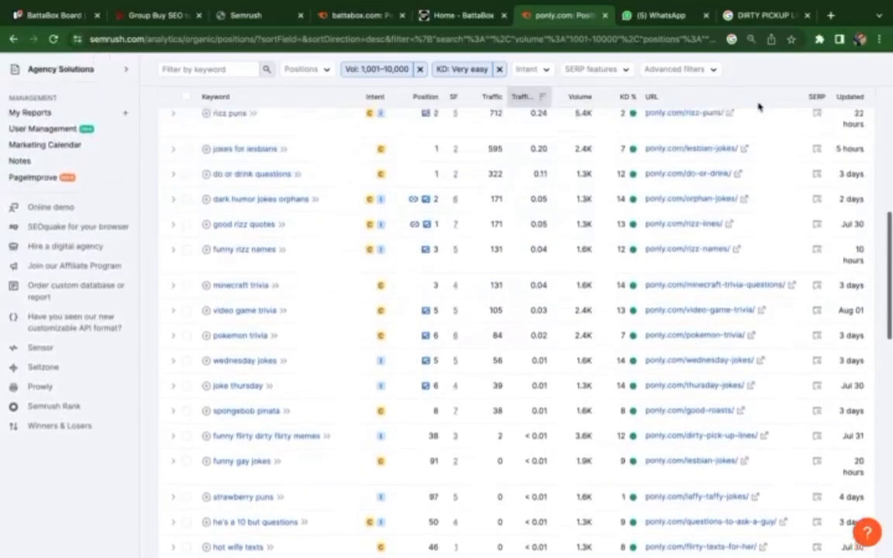
scroll(759, 107, "up", 2)
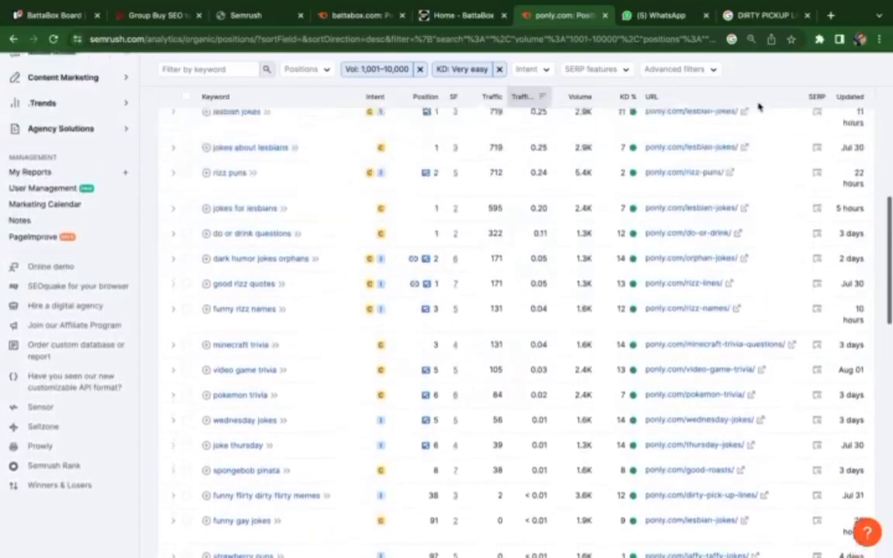
scroll(759, 107, "up", 2)
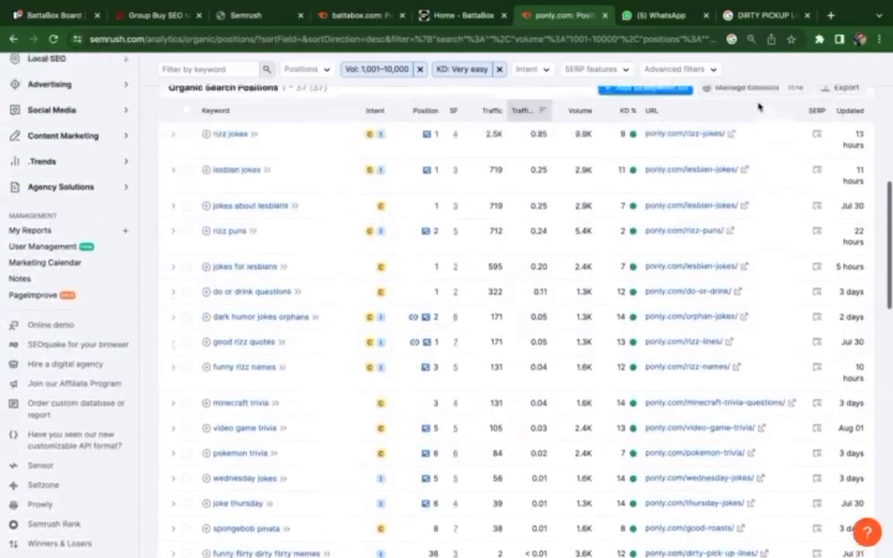
scroll(759, 106, "up", 2)
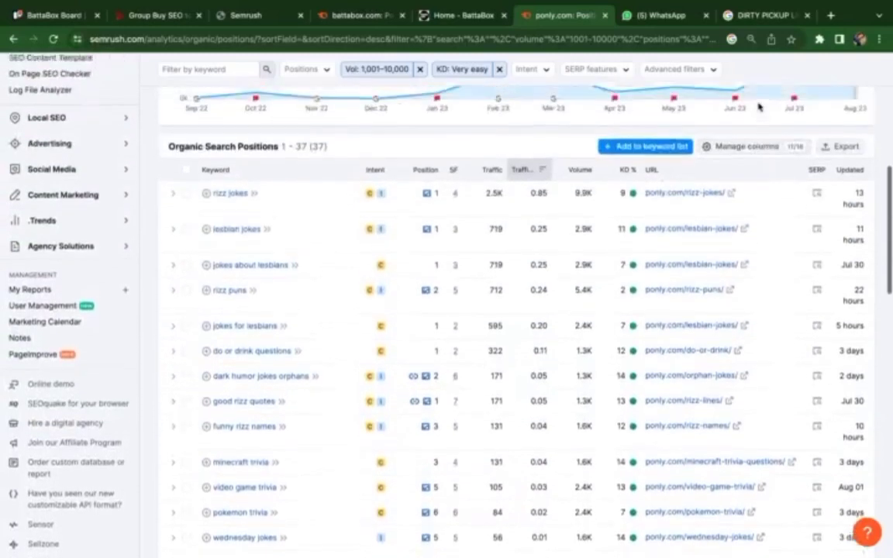
scroll(758, 107, "up", 1)
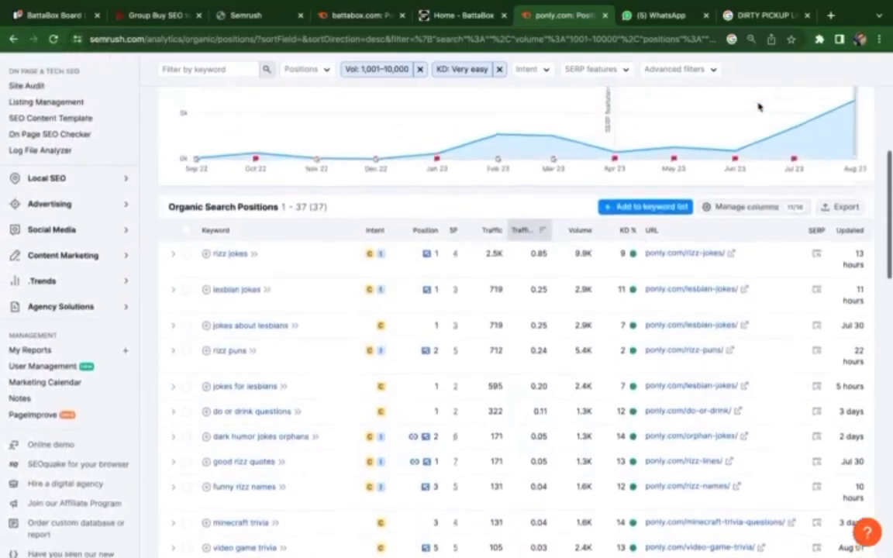
Review the traffic, volume and difficulty of the filtered keywords from "rizz jokes" down to "pick up lines baseball".
scroll(759, 107, "down", 1)
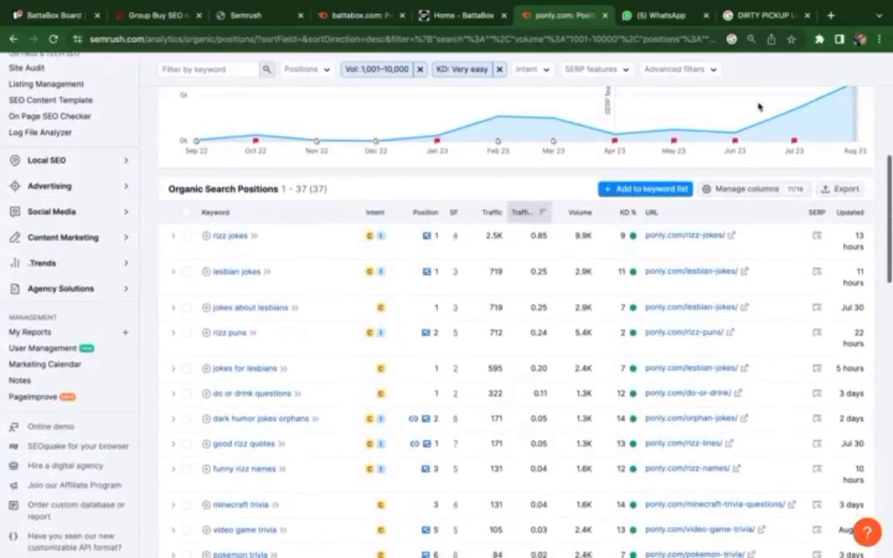
scroll(759, 107, "down", 2)
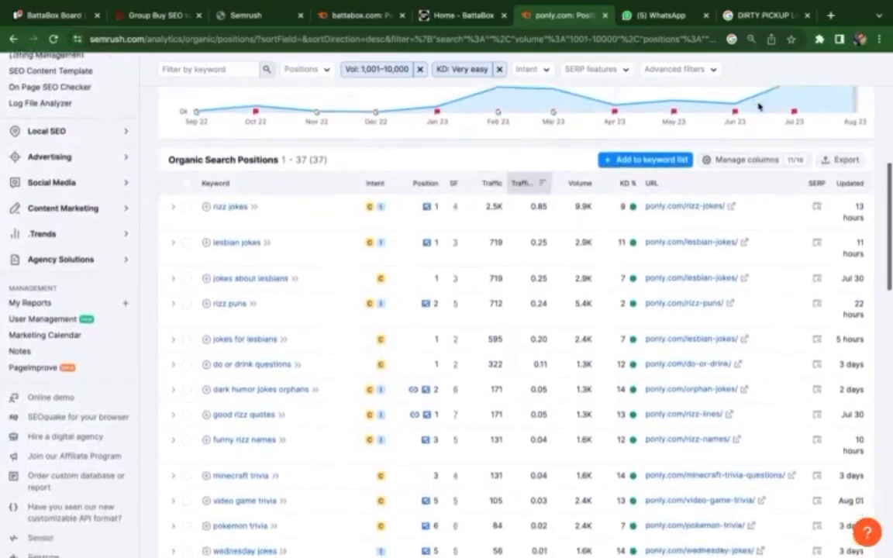
scroll(759, 107, "down", 3)
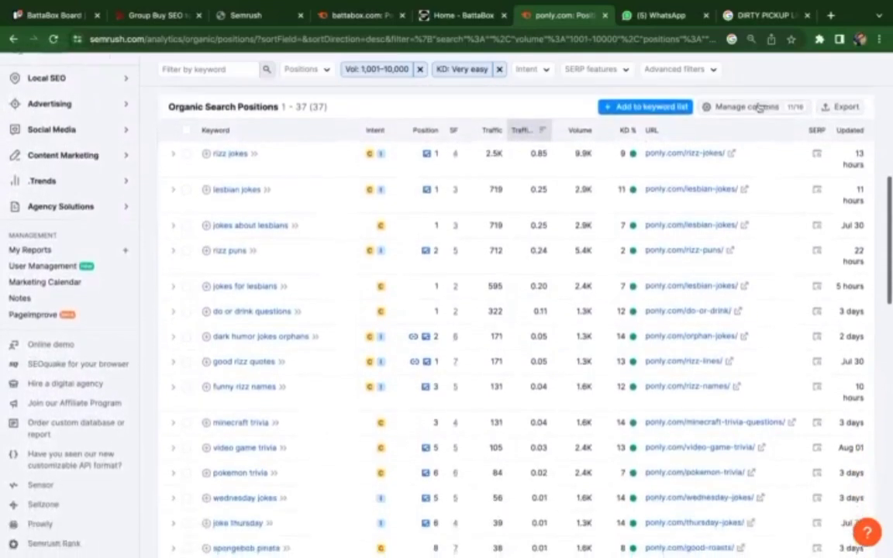
scroll(758, 107, "down", 3)
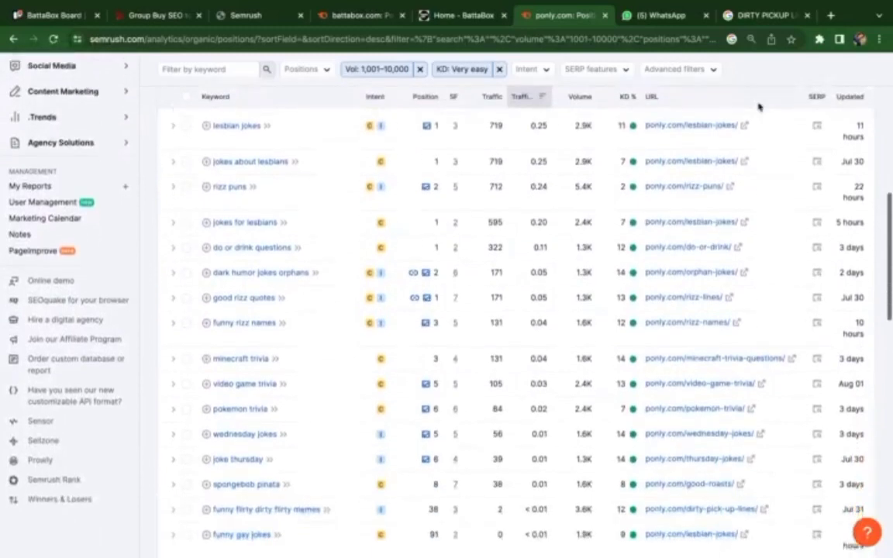
scroll(759, 107, "down", 3)
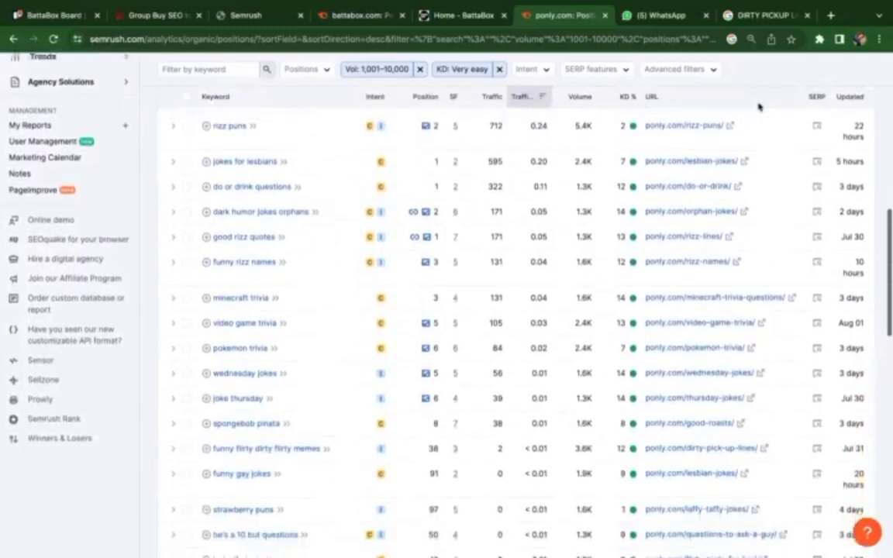
scroll(759, 107, "down", 3)
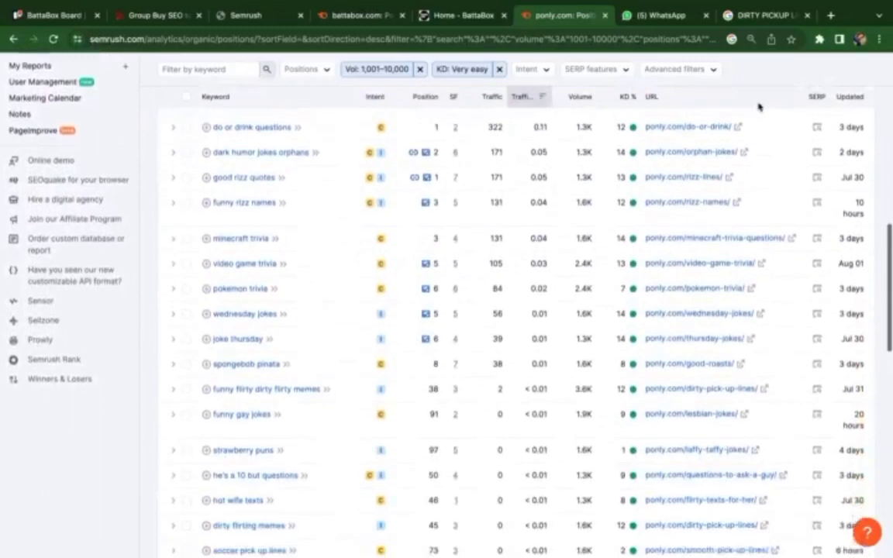
scroll(759, 107, "down", 3)
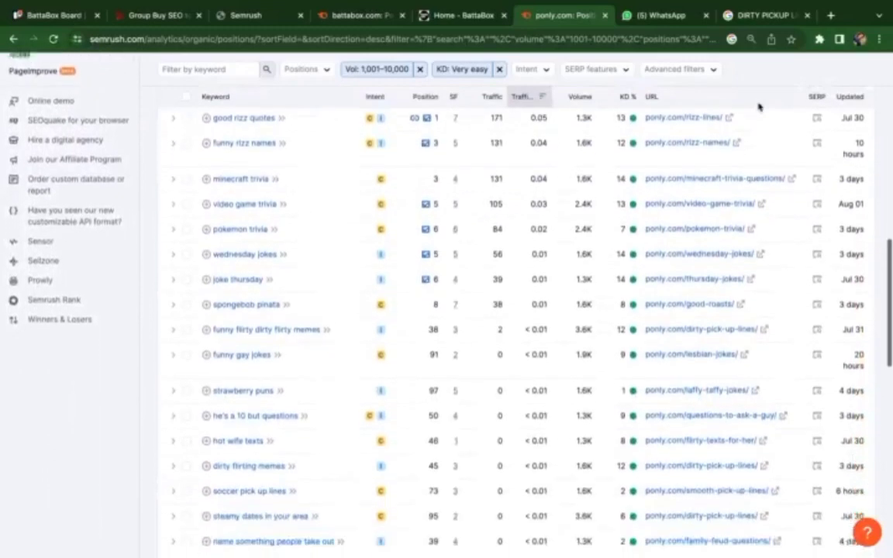
scroll(758, 107, "down", 3)
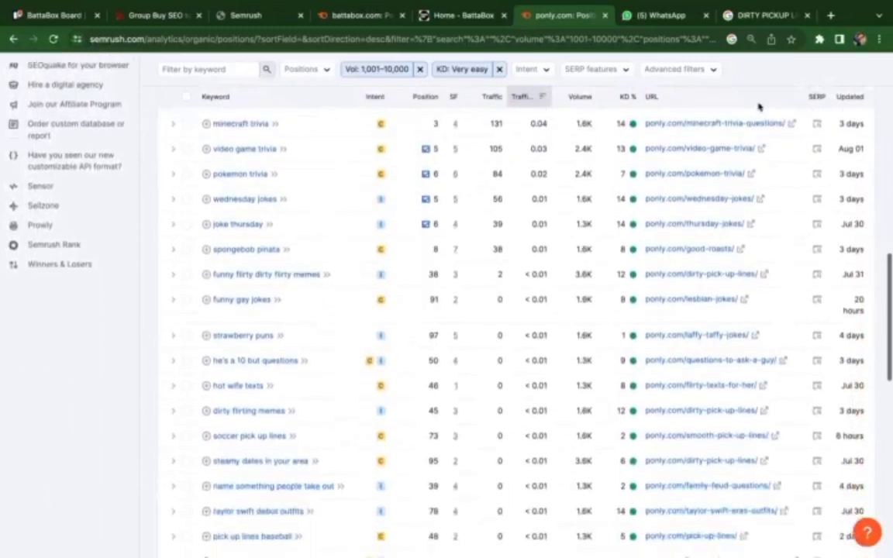
Examine the remaining filtered keywords and their ranking URLs, down to "would you rather questions for middle school" at the end of the list.
scroll(759, 106, "down", 1)
scroll(758, 107, "down", 2)
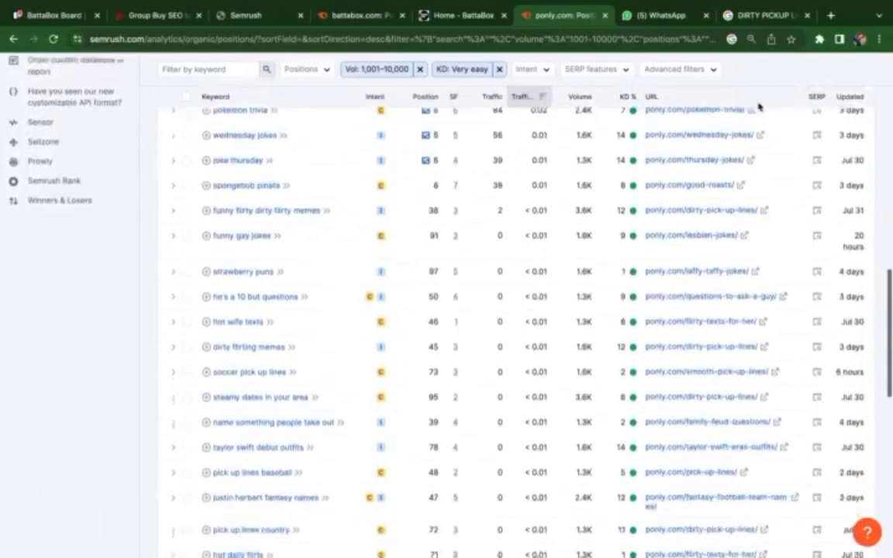
scroll(758, 107, "down", 2)
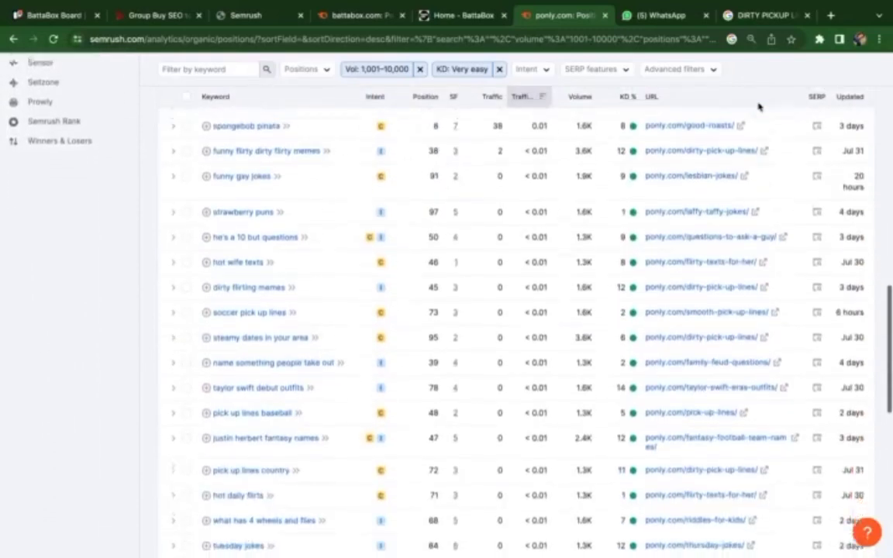
scroll(758, 107, "down", 2)
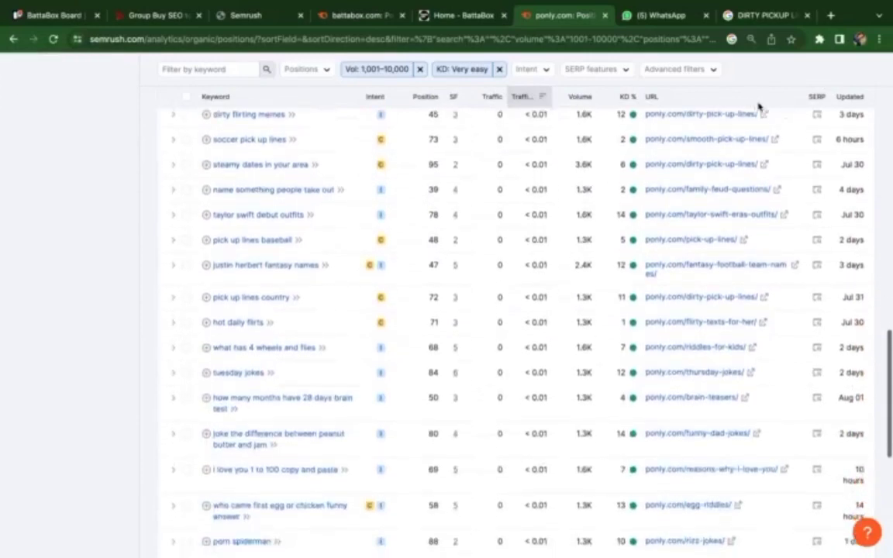
scroll(758, 107, "down", 2)
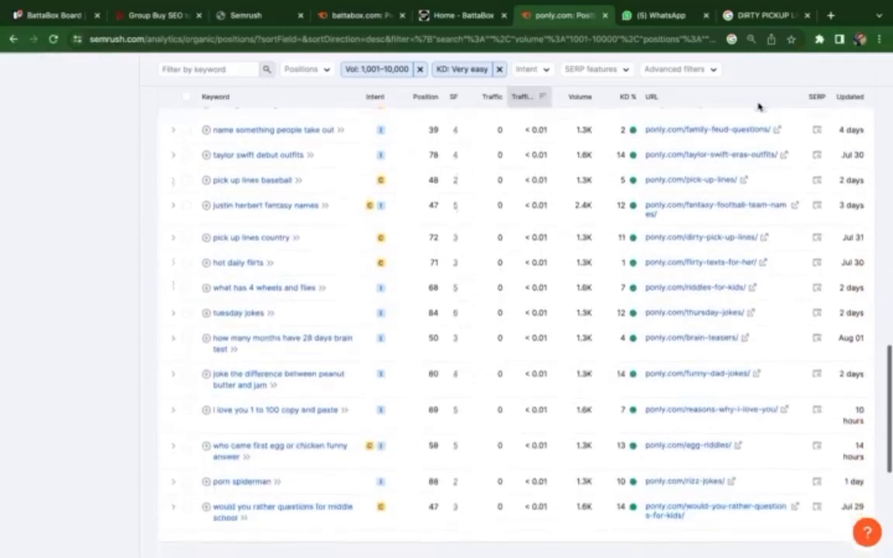
scroll(758, 107, "down", 2)
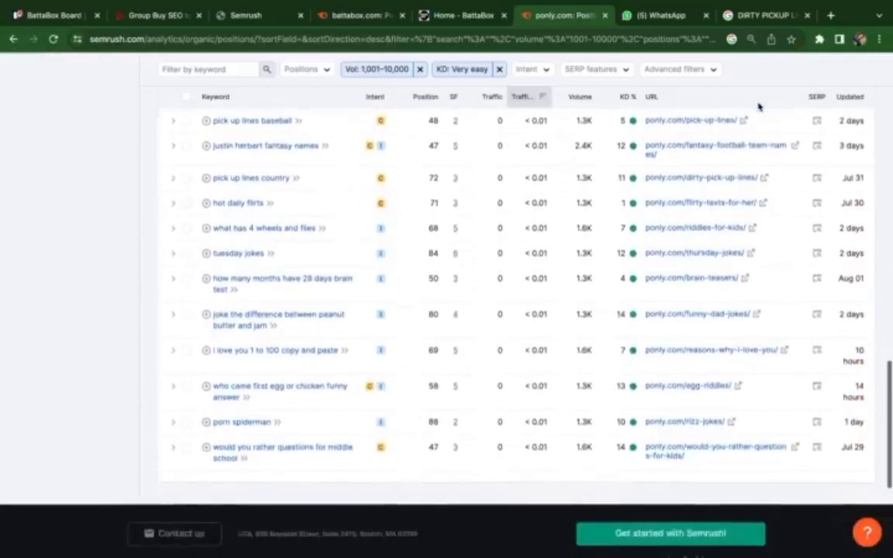
scroll(758, 107, "down", 2)
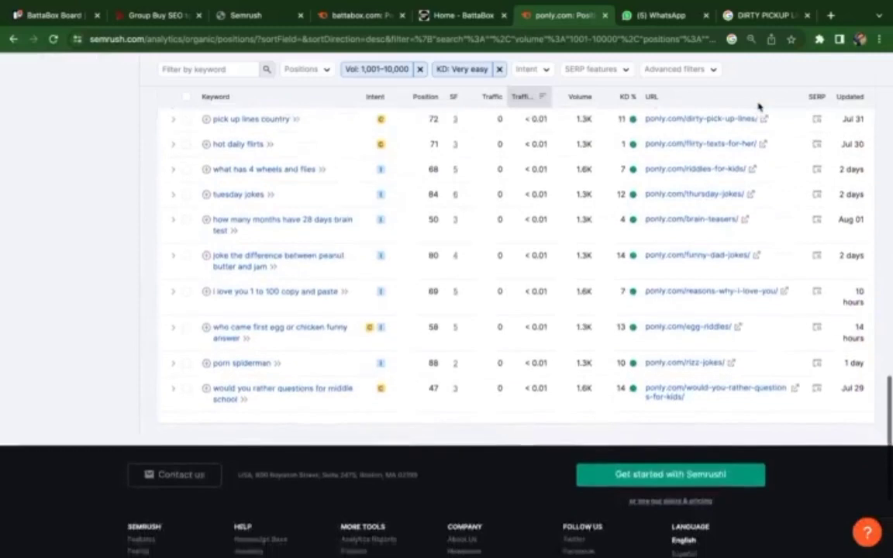
scroll(758, 106, "down", 2)
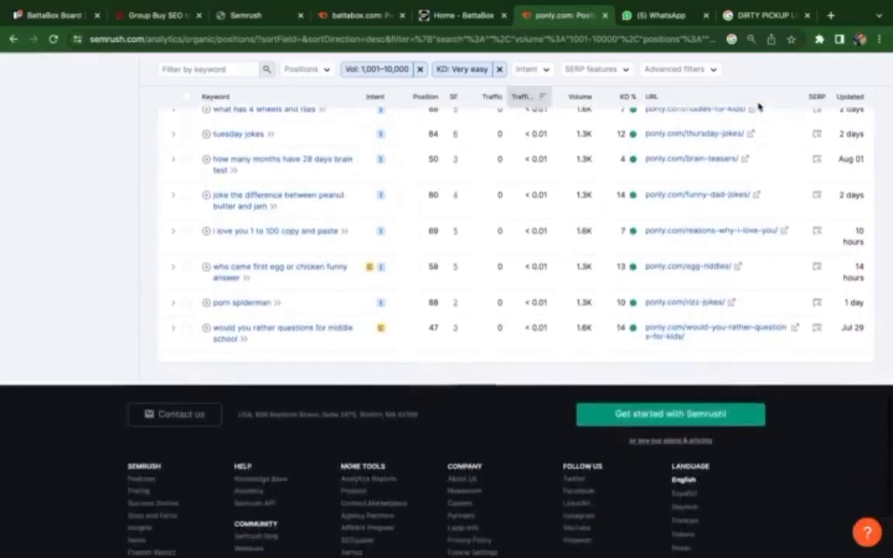
scroll(758, 107, "down", 1)
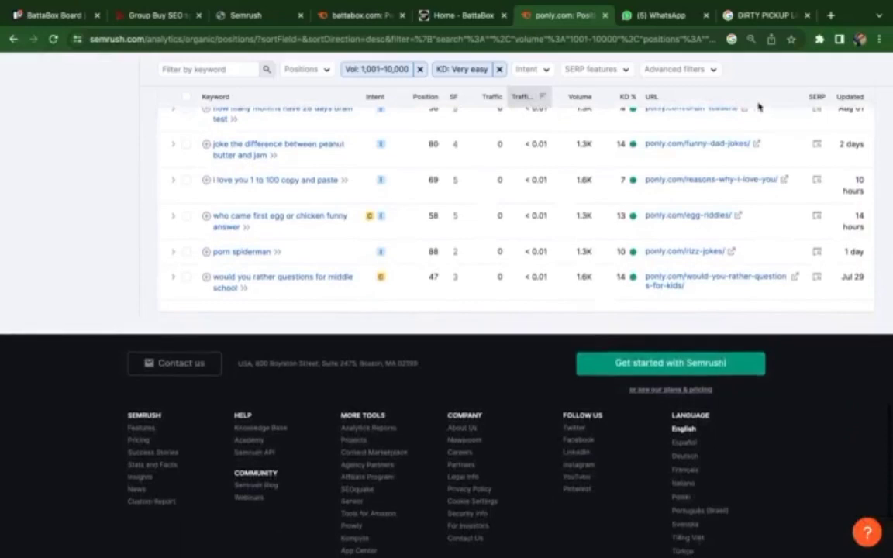
Look back over the filtered keywords' positions, volumes and difficulty from the end of the list up to "video game trivia".
scroll(758, 107, "up", 1)
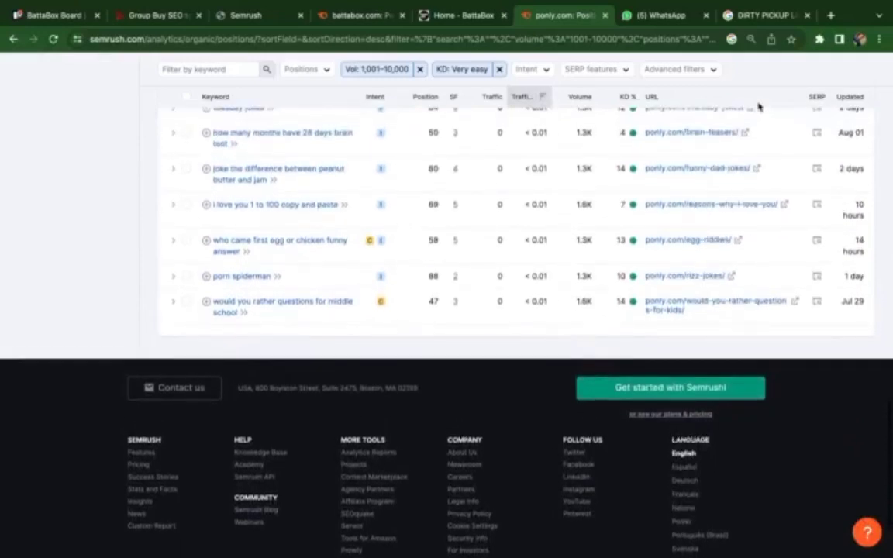
scroll(758, 107, "up", 2)
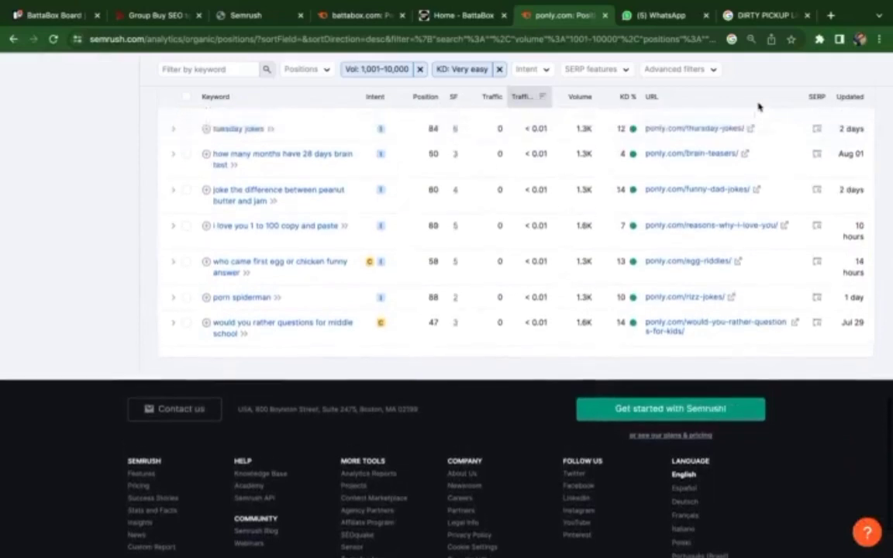
scroll(758, 106, "up", 3)
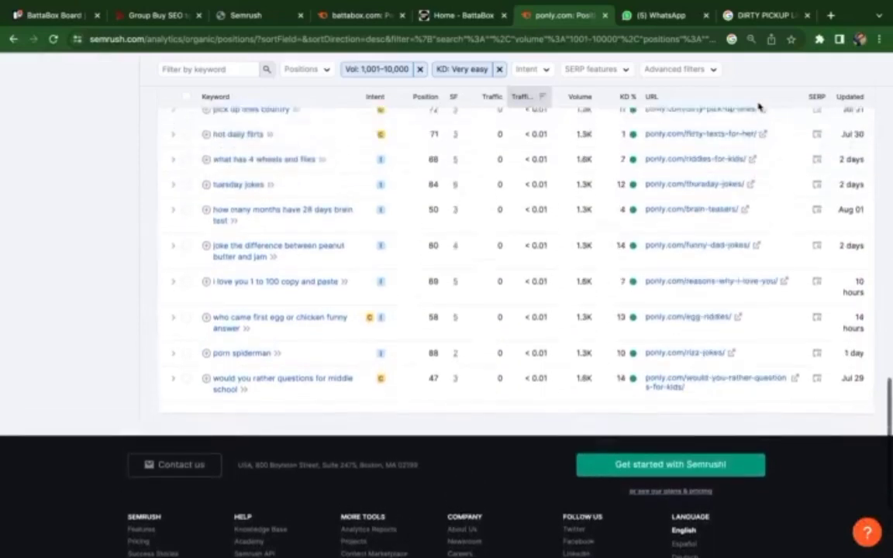
scroll(758, 107, "up", 3)
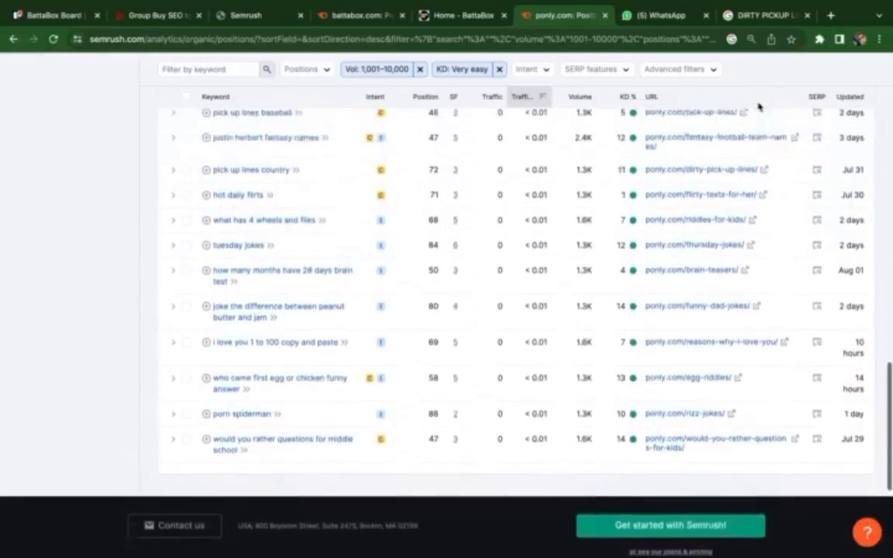
scroll(758, 107, "up", 3)
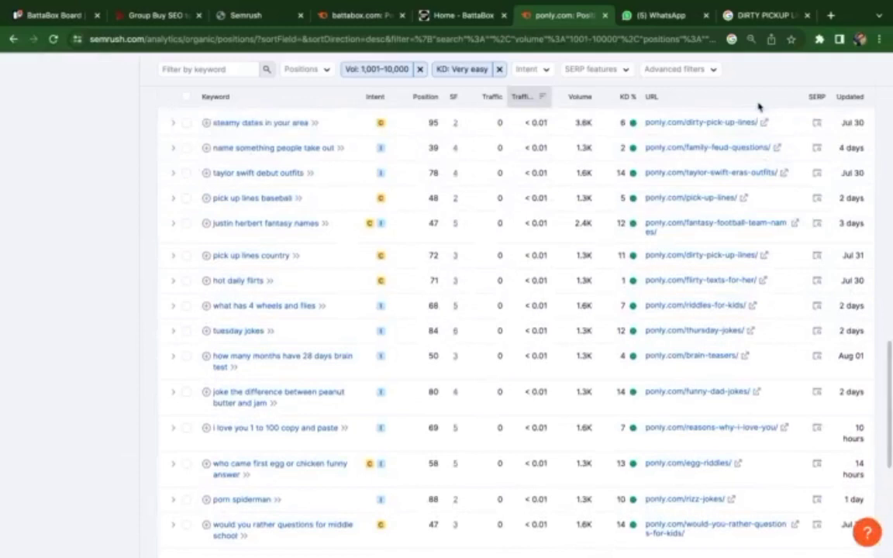
scroll(758, 107, "up", 1)
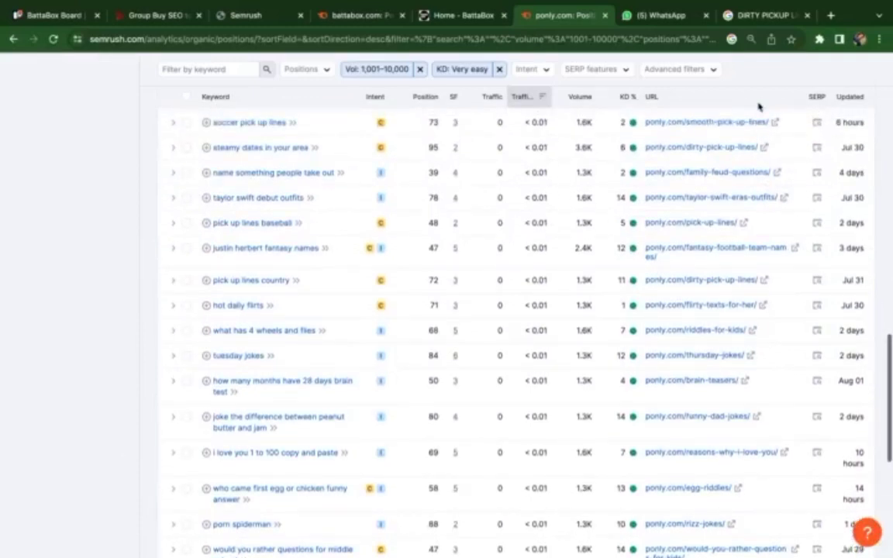
scroll(758, 107, "up", 3)
scroll(758, 107, "up", 3)
scroll(758, 107, "up", 3)
scroll(758, 107, "up", 3)
scroll(758, 107, "up", 3)
scroll(758, 107, "up", 1)
Recheck the low-traffic filtered keywords from "video game trivia" down to the last row, comparing volume with keyword difficulty.
scroll(758, 107, "down", 1)
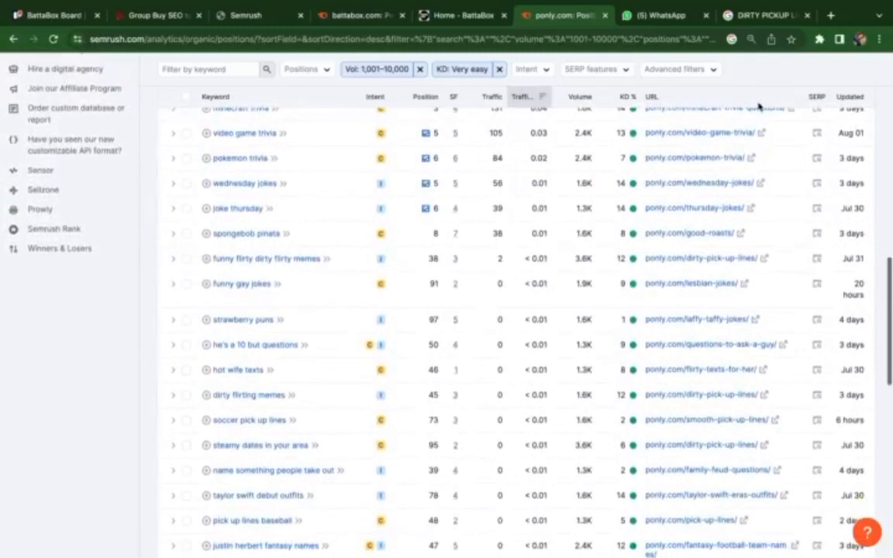
scroll(758, 107, "down", 3)
scroll(758, 107, "down", 4)
scroll(757, 107, "down", 4)
scroll(758, 107, "down", 1)
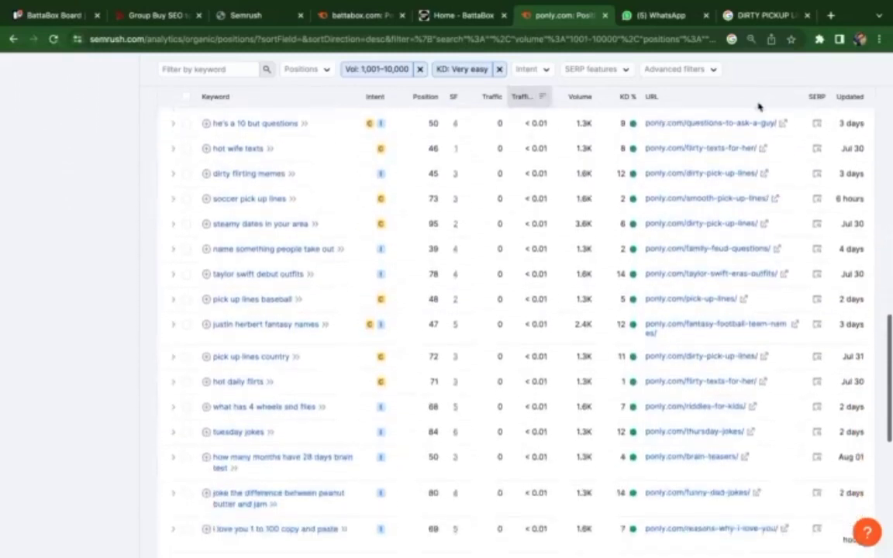
scroll(758, 107, "down", 3)
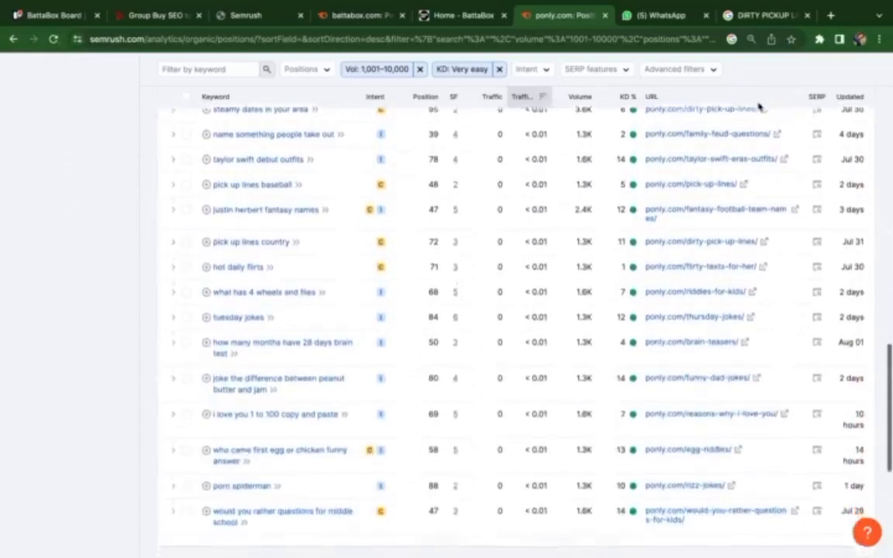
scroll(758, 107, "down", 4)
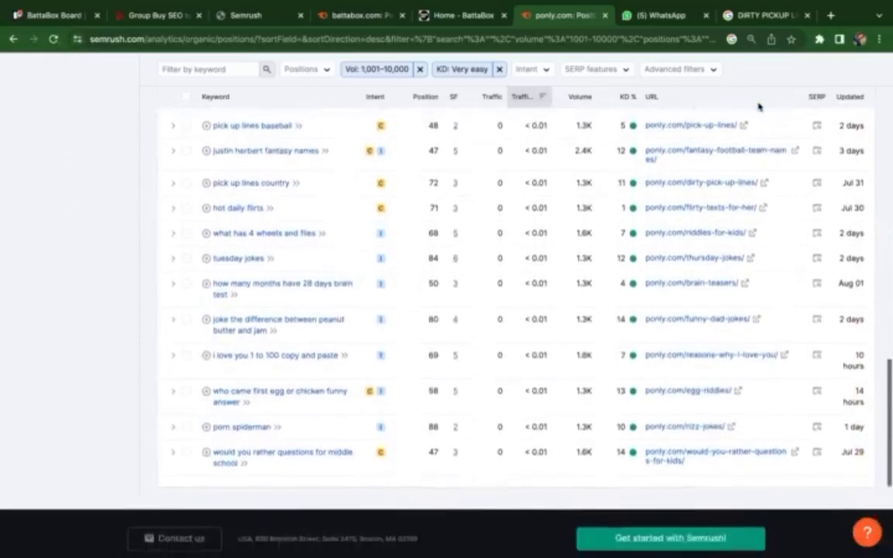
scroll(758, 107, "down", 4)
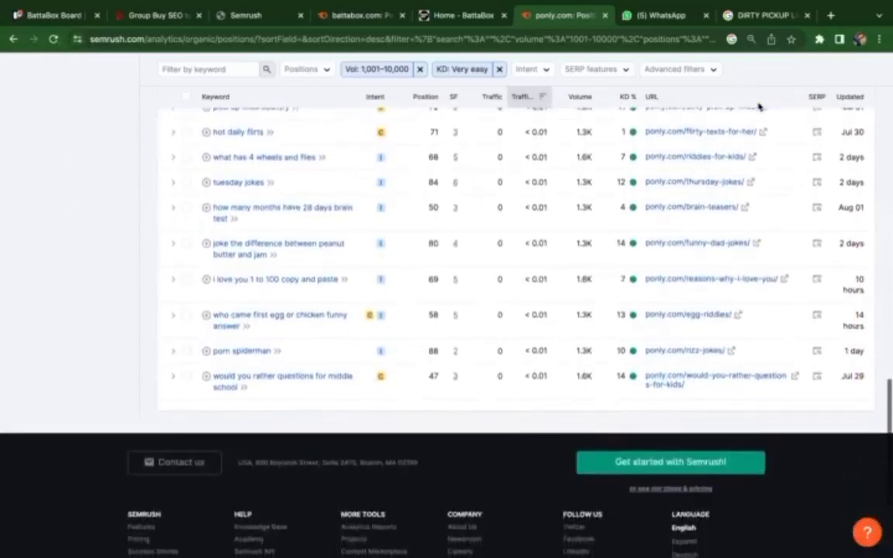
Compare the volume and difficulty of the filtered keywords again from "pick up lines country" up to "dark humor jokes orphans".
scroll(758, 107, "up", 1)
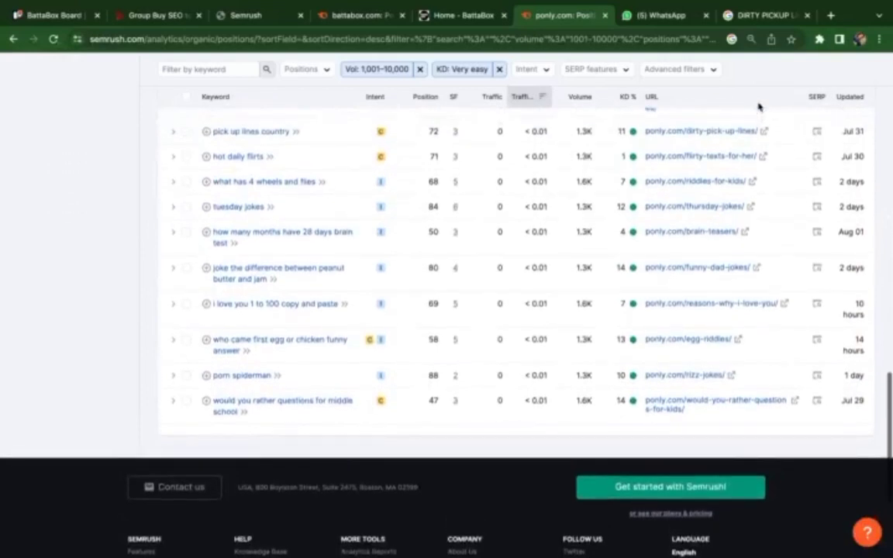
scroll(758, 107, "up", 3)
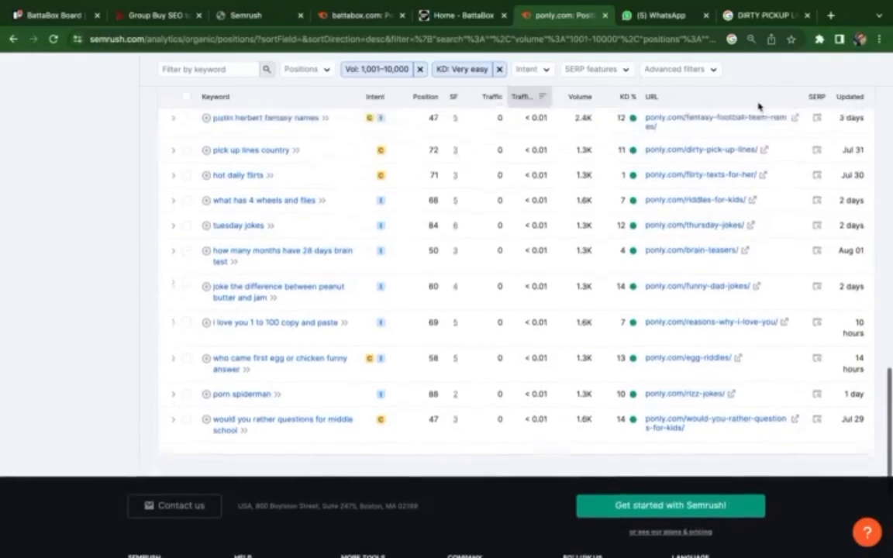
scroll(758, 107, "up", 3)
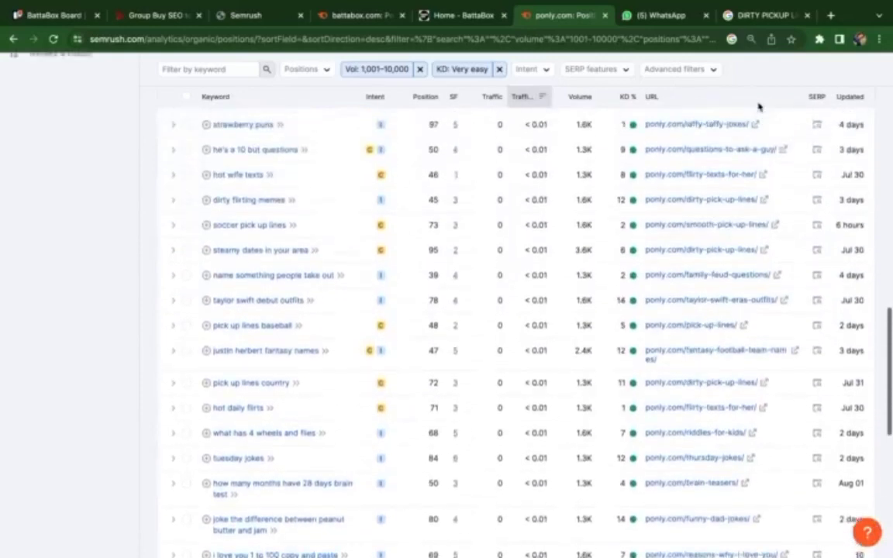
scroll(758, 107, "up", 3)
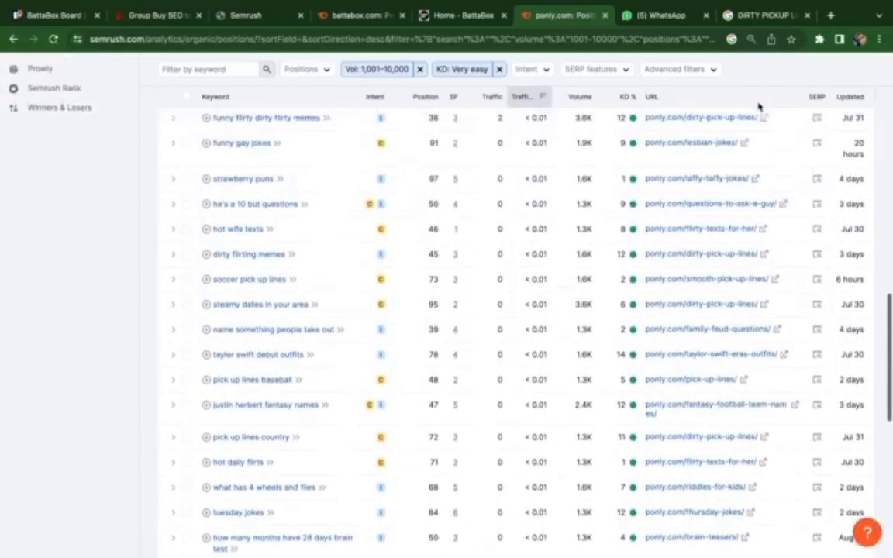
scroll(758, 107, "up", 3)
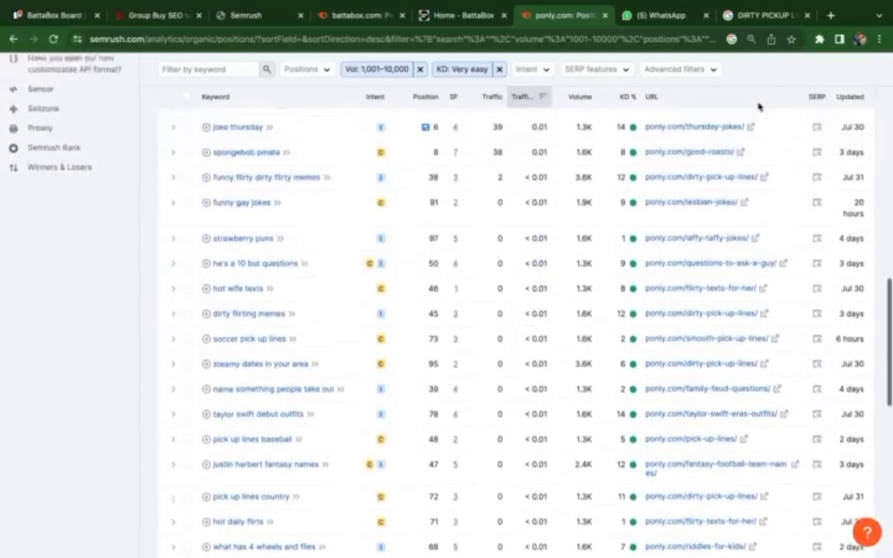
scroll(758, 107, "up", 3)
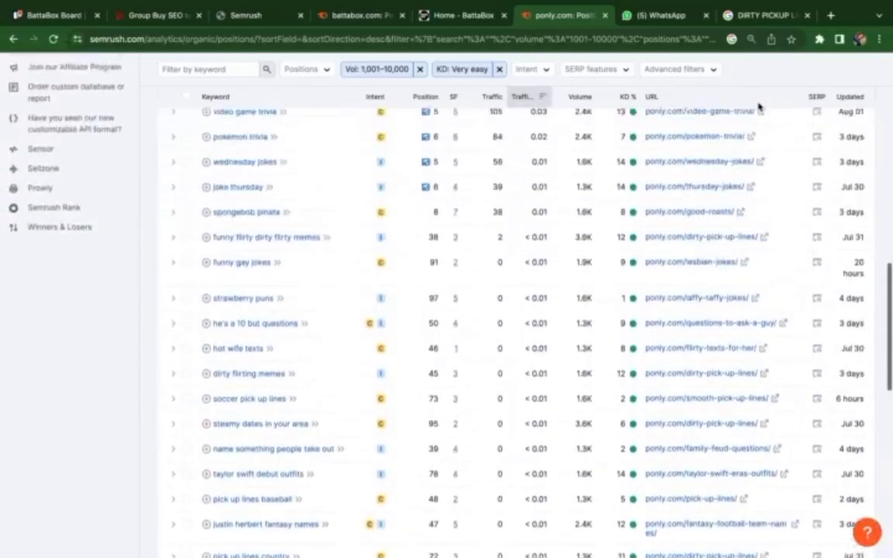
scroll(758, 107, "up", 3)
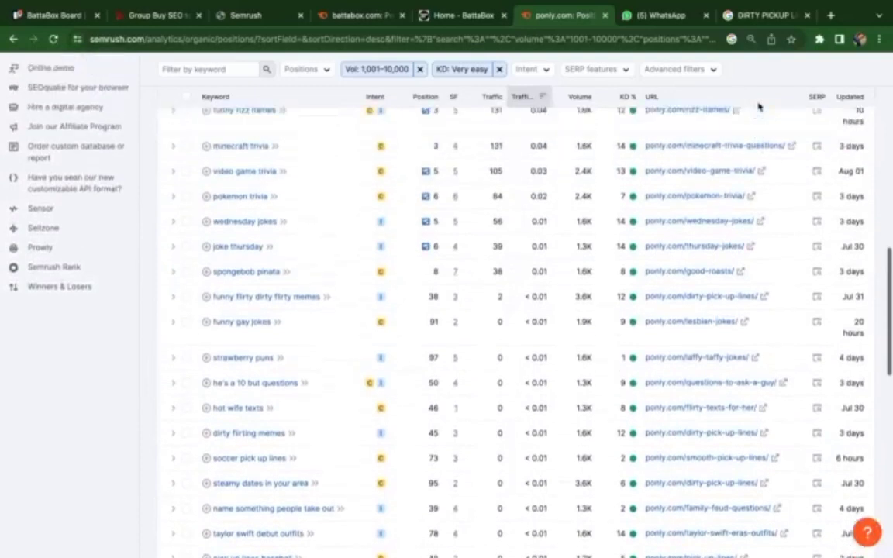
scroll(758, 107, "up", 3)
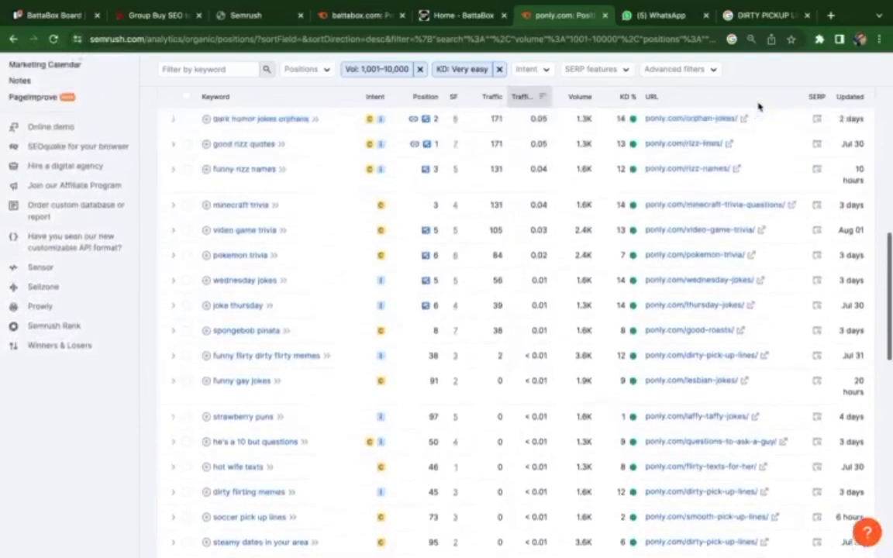
Review the volume and difficulty of the highest-traffic filtered keywords from "dark humor jokes orphans" back up to "rizz jokes" at the start of the list.
scroll(758, 107, "up", 3)
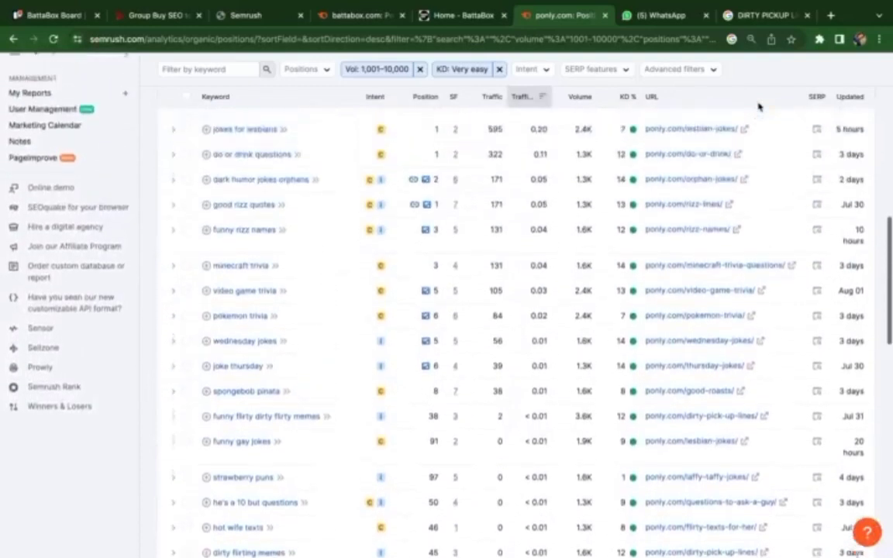
scroll(758, 107, "up", 3)
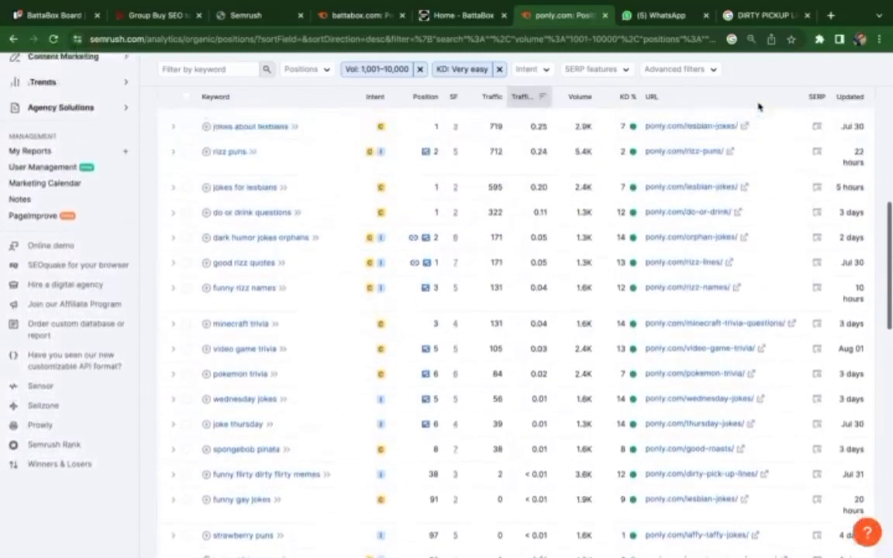
scroll(758, 107, "up", 3)
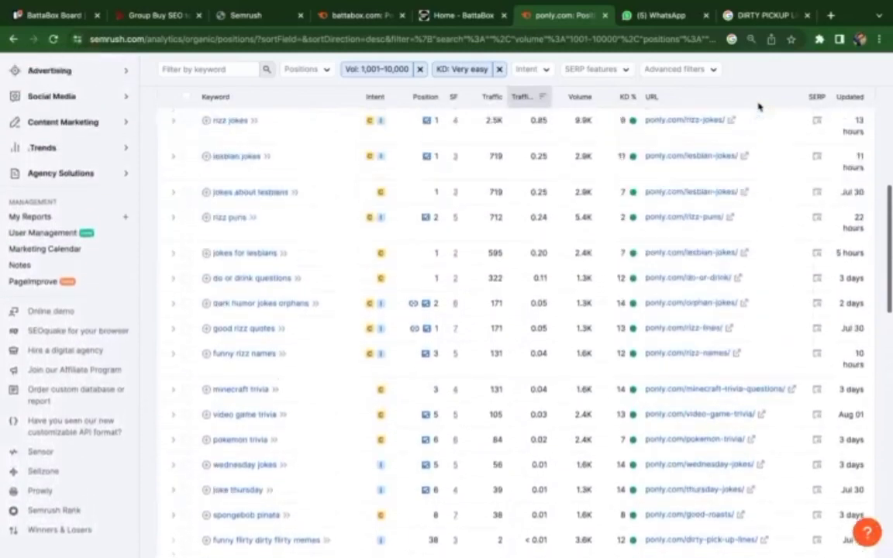
scroll(758, 107, "up", 2)
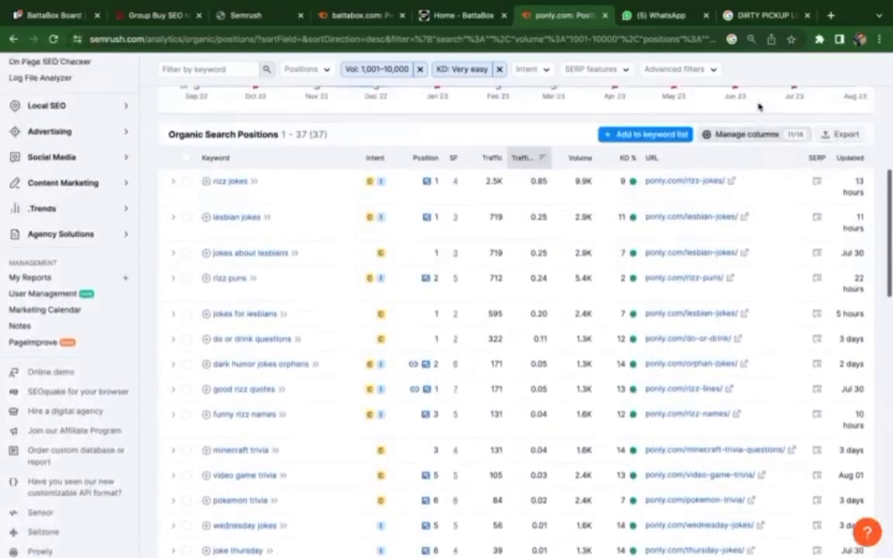
scroll(758, 107, "up", 3)
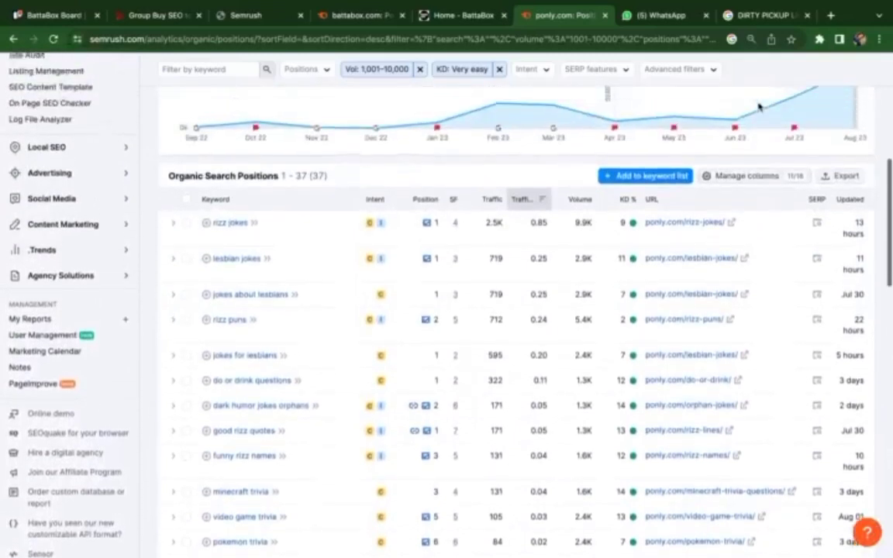
scroll(758, 107, "up", 1)
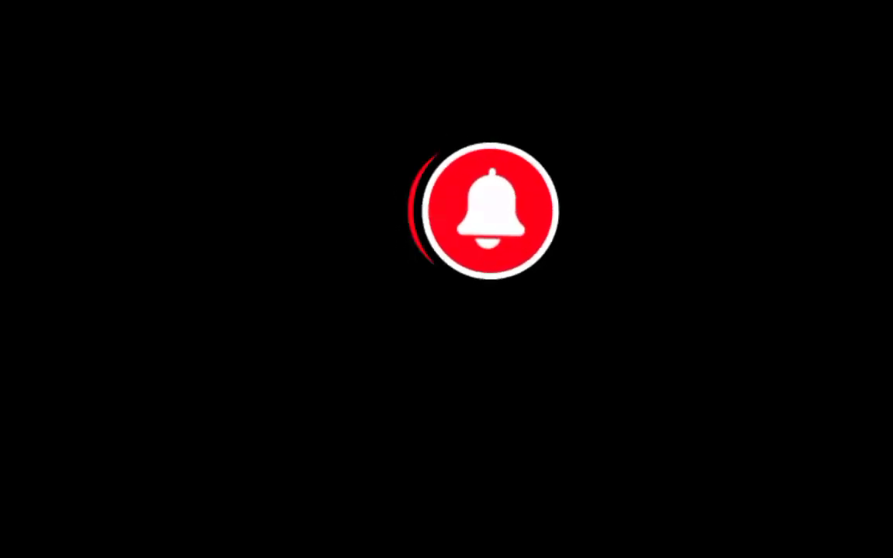